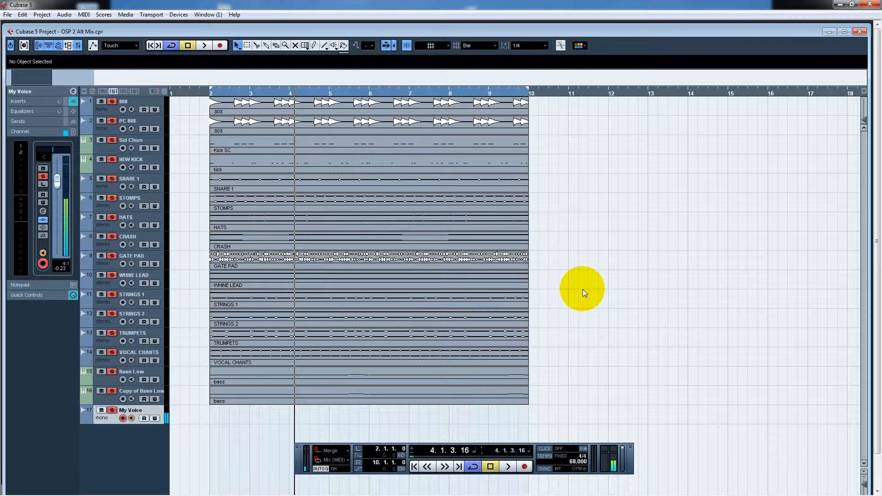
# - Play back the full mix, stop playback, and open the channel settings of the 808 track
pyautogui.click(509, 467)
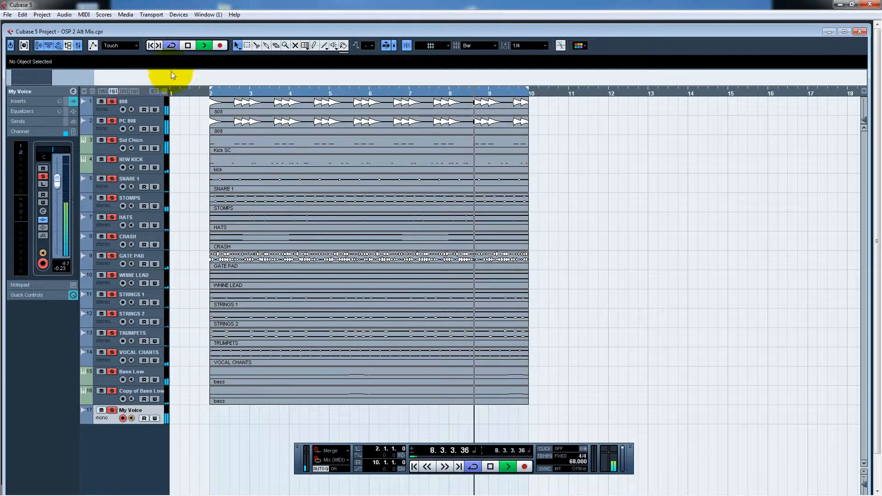
pyautogui.press('space')
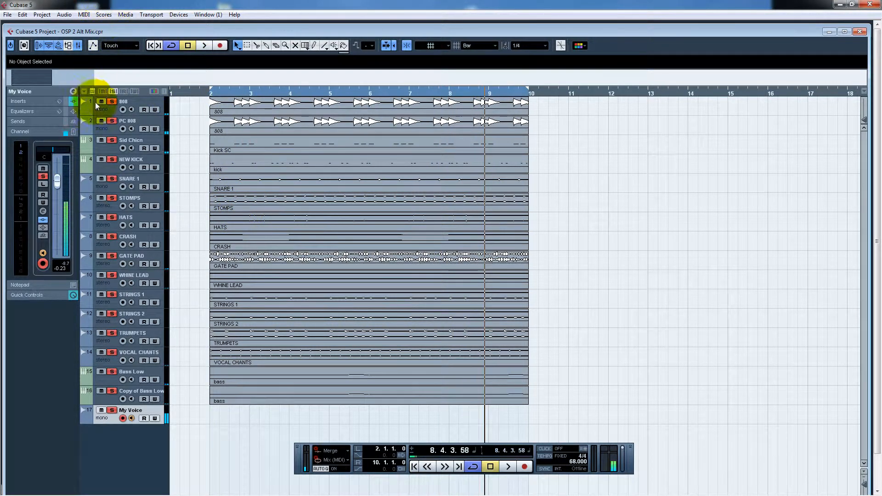
pyautogui.click(119, 103)
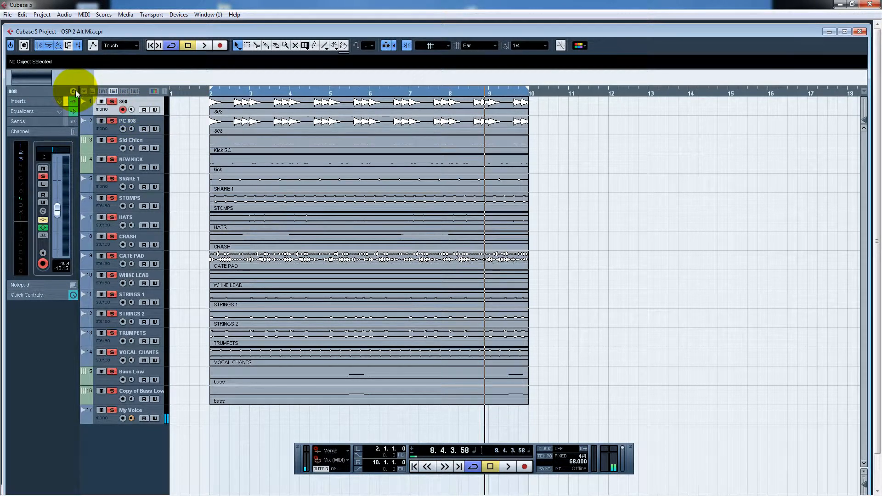
pyautogui.click(74, 91)
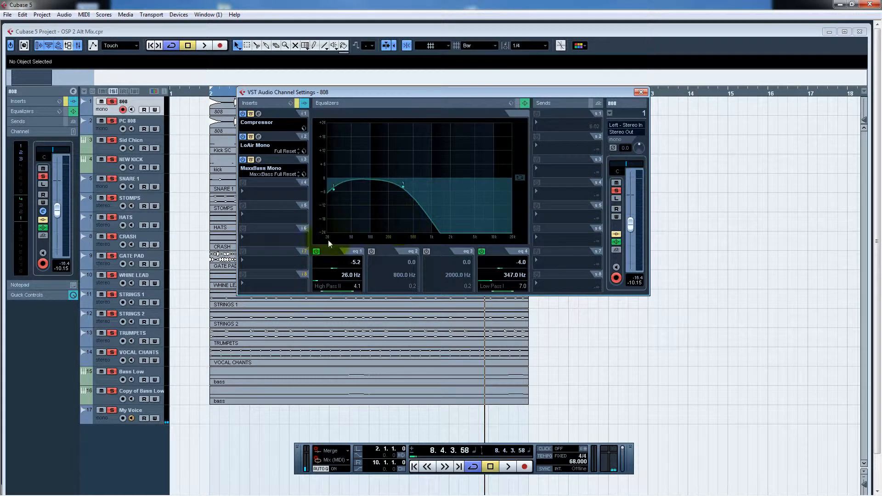
# - Open the mixer and reset the solos so the 808 channel plays only alongside Sid Chicn and My Voice
pyautogui.press('F3')
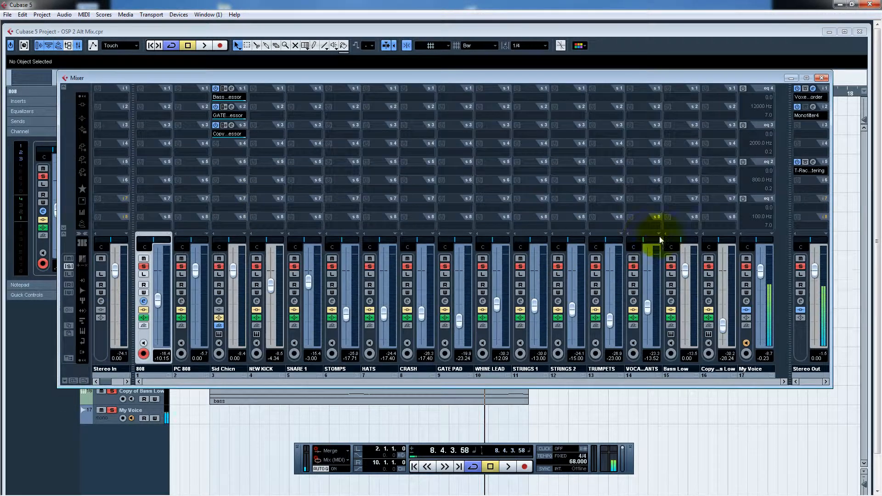
pyautogui.click(800, 268)
pyautogui.click(746, 267)
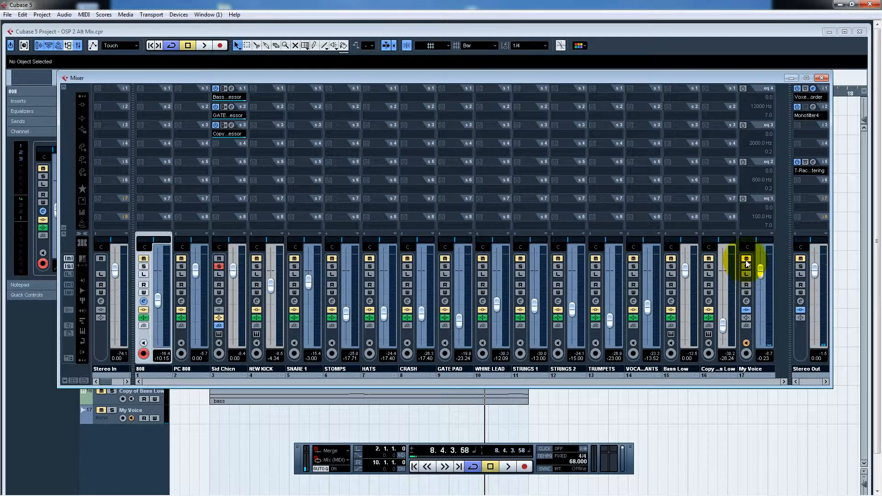
pyautogui.click(181, 266)
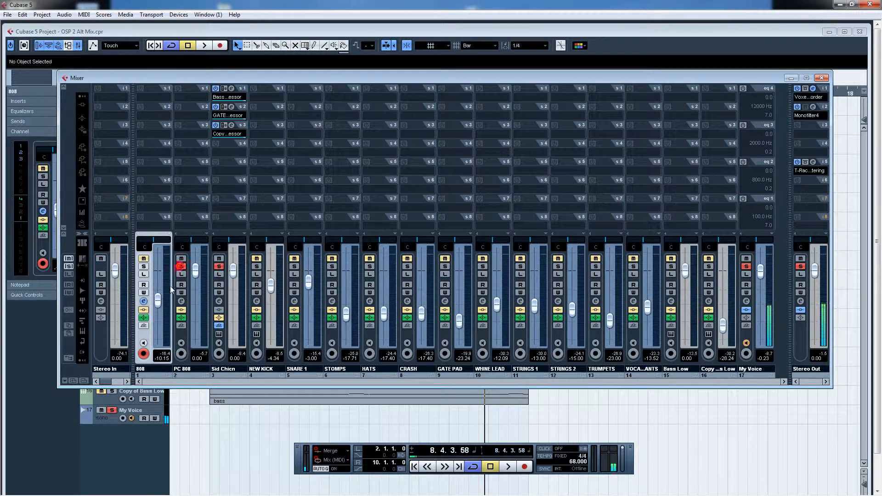
pyautogui.click(181, 267)
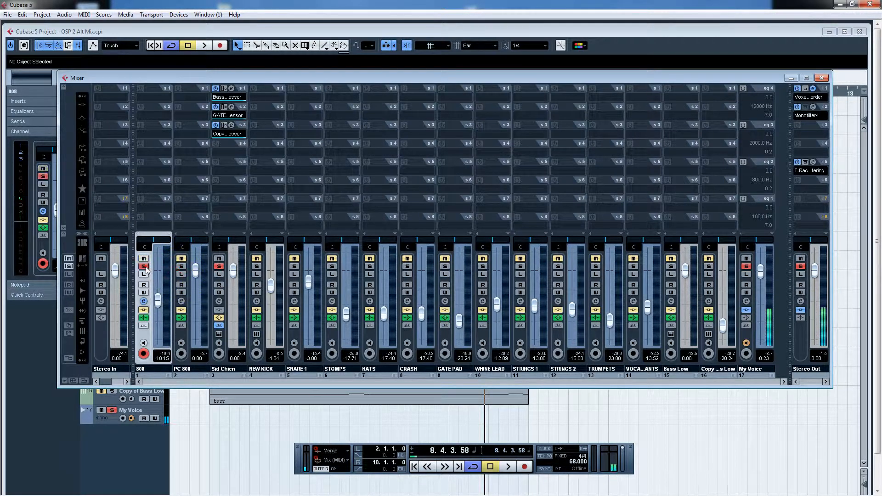
# - Start playback, raise the 808 channel's fader to -0.67, and close the mixer
pyautogui.press('space')
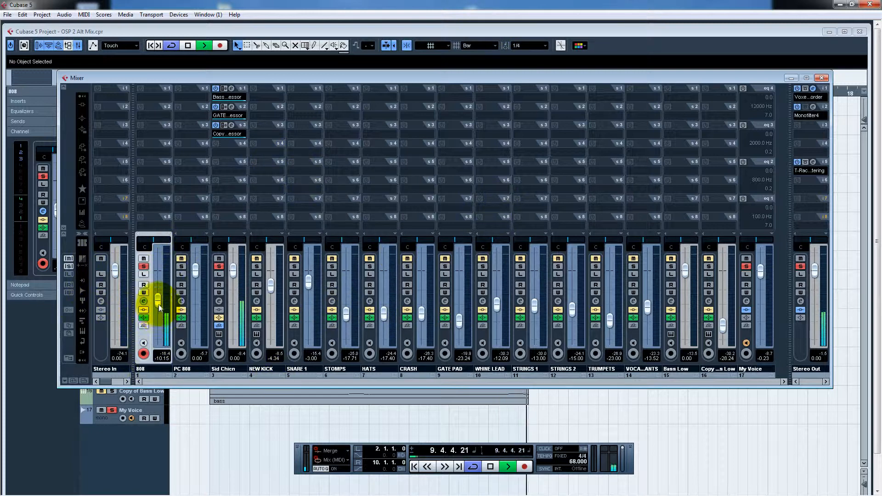
pyautogui.moveTo(159, 304); pyautogui.dragTo(157, 274)
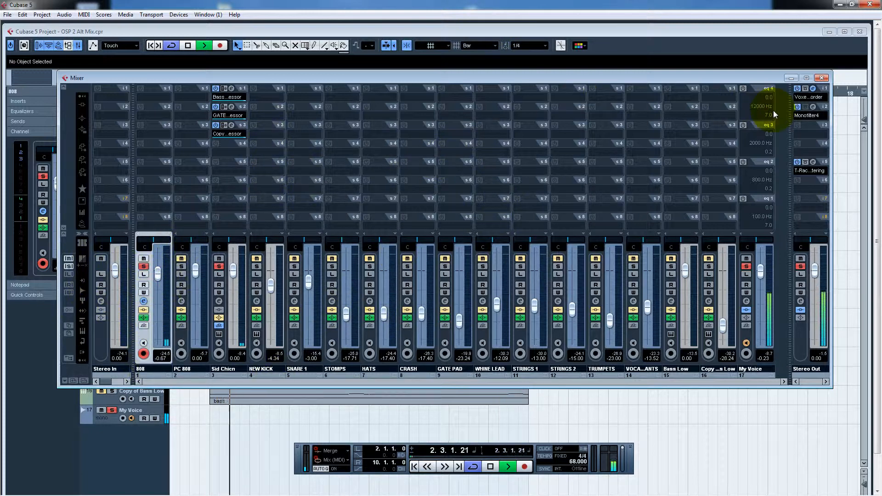
pyautogui.click(821, 78)
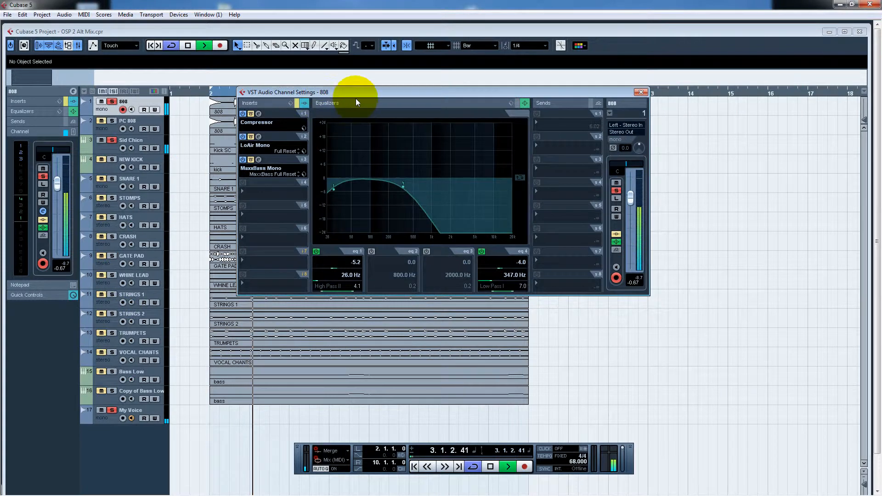
# - Open the Compressor in the 808 channel's first insert slot and take it out of bypass
pyautogui.moveTo(348, 93); pyautogui.dragTo(361, 87)
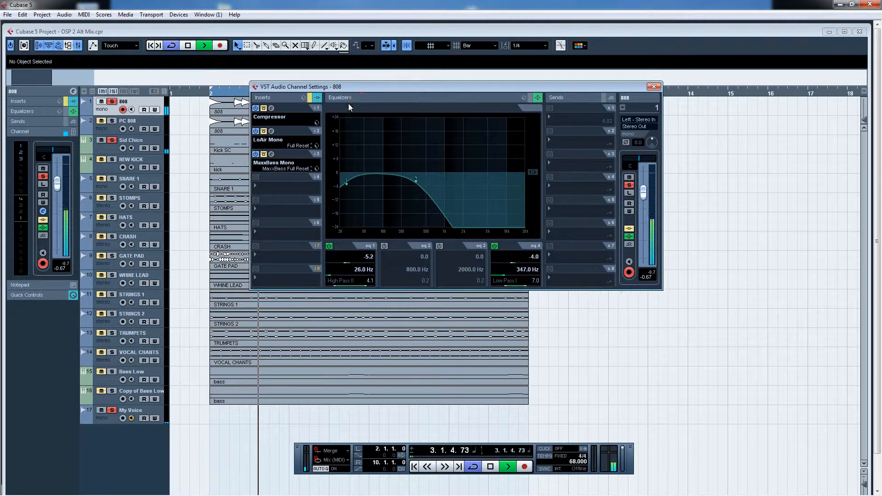
pyautogui.click(271, 109)
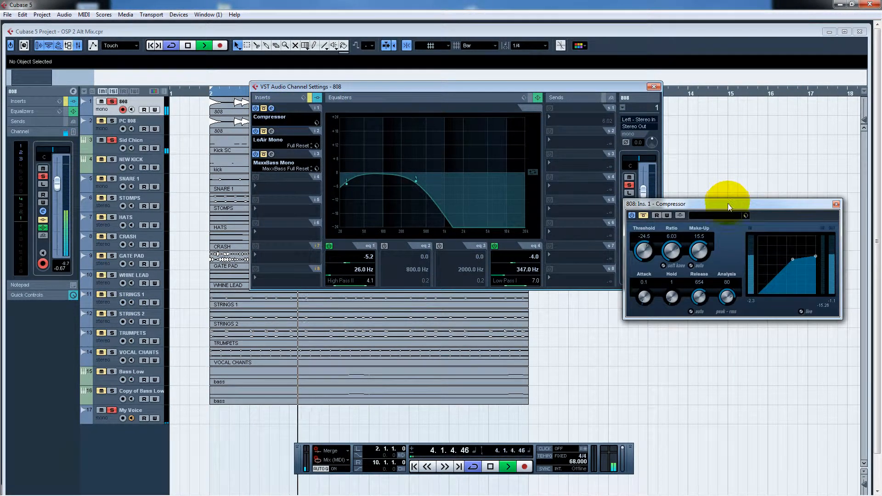
pyautogui.moveTo(727, 203); pyautogui.dragTo(594, 131)
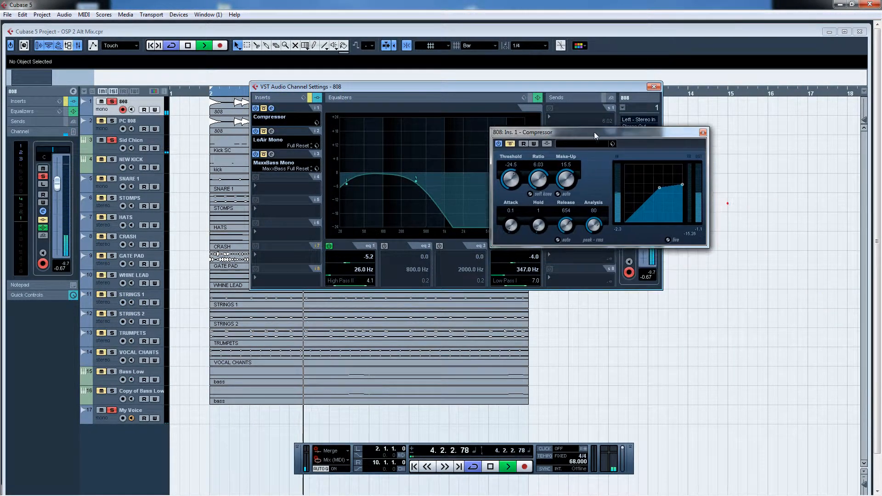
pyautogui.click(511, 146)
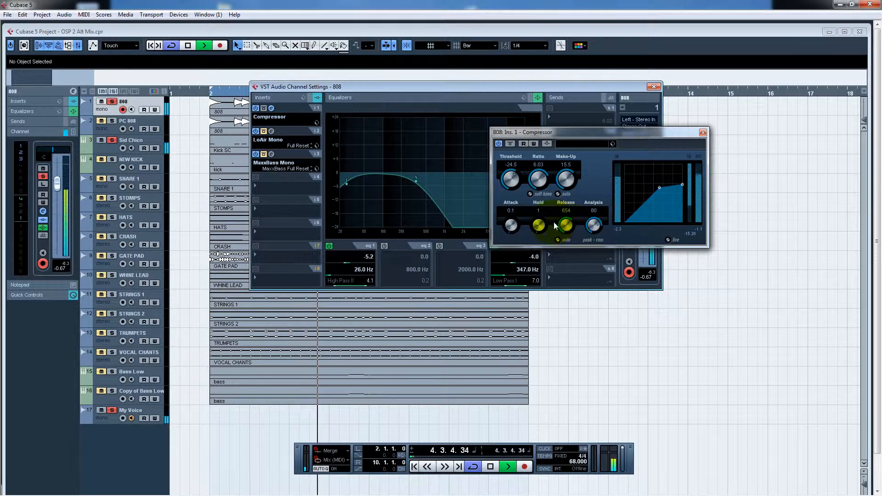
# - Bypass and re-enable the 808 channel's Compressor during playback to compare the sound with and without it
pyautogui.click(264, 109)
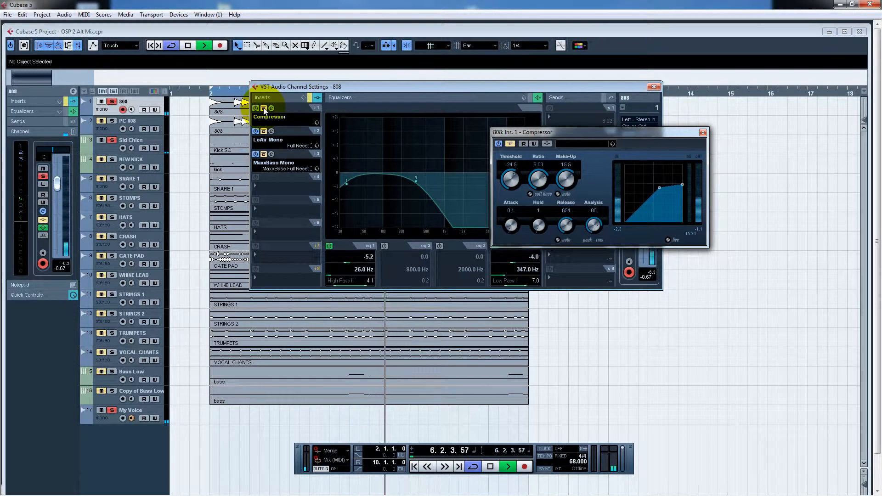
pyautogui.click(264, 109)
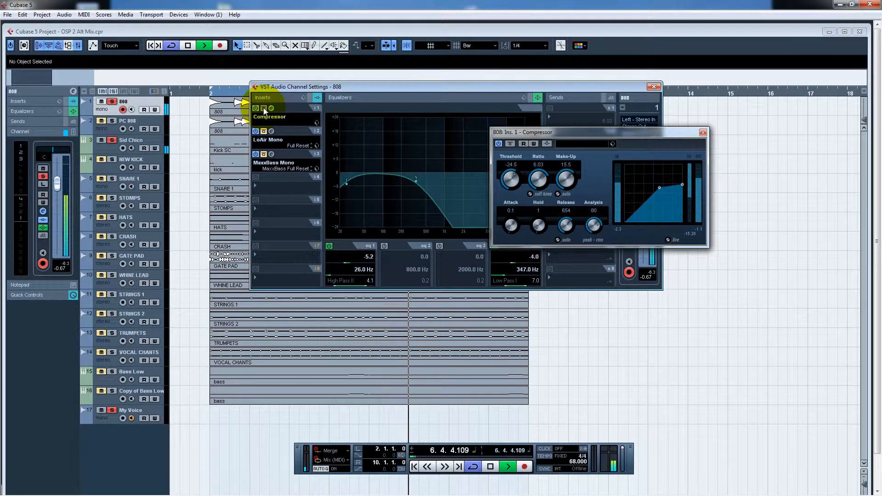
pyautogui.click(515, 98)
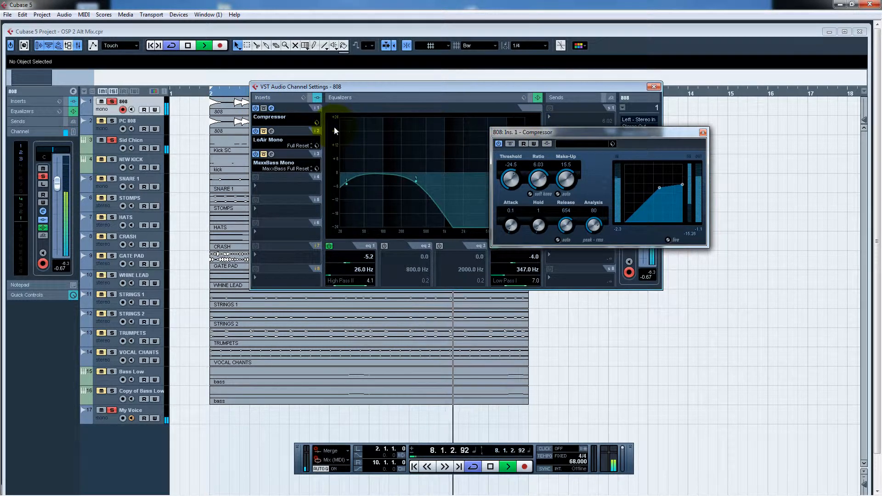
# - Open the LoAir Mono insert on the 808 channel and take it out of bypass during playback
pyautogui.click(271, 132)
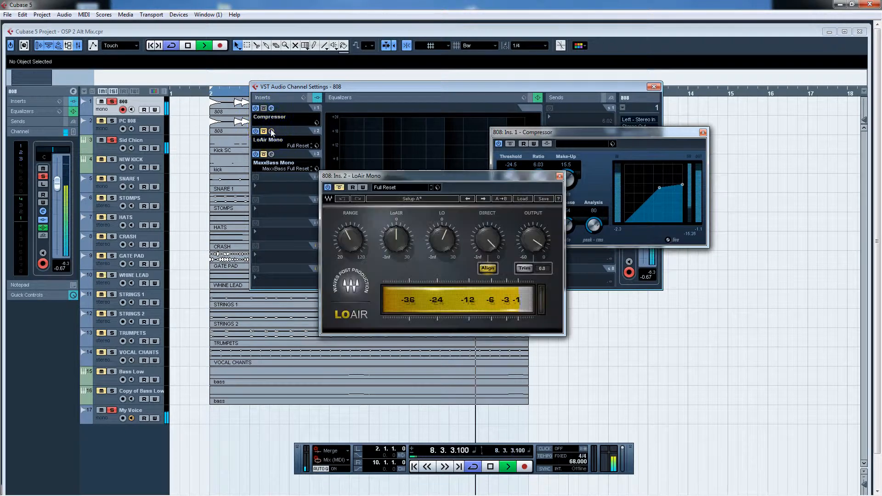
pyautogui.moveTo(438, 178); pyautogui.dragTo(385, 113)
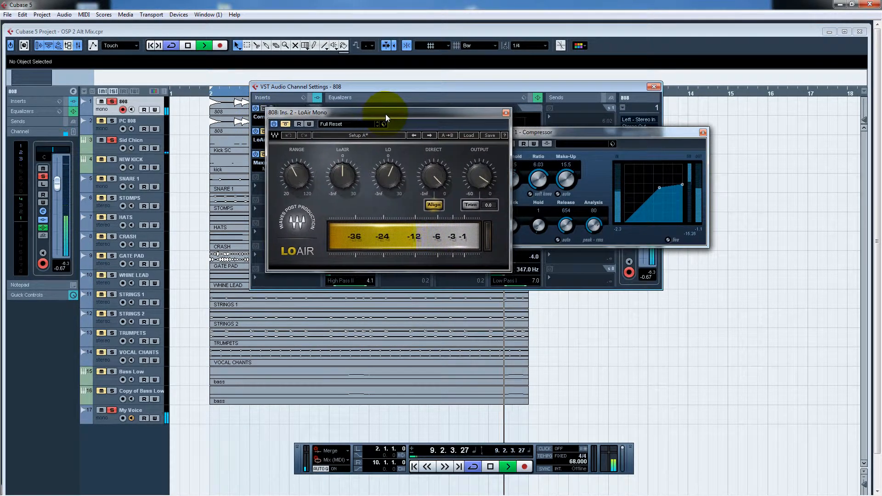
pyautogui.click(285, 125)
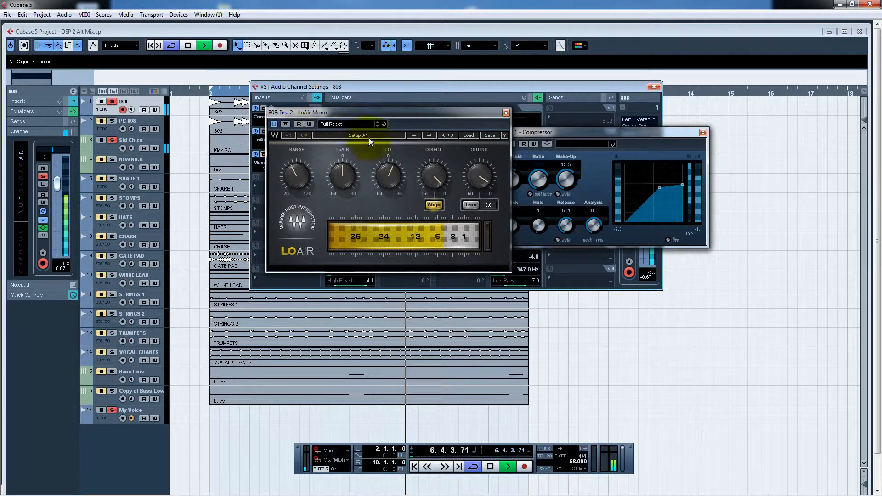
pyautogui.moveTo(294, 174)
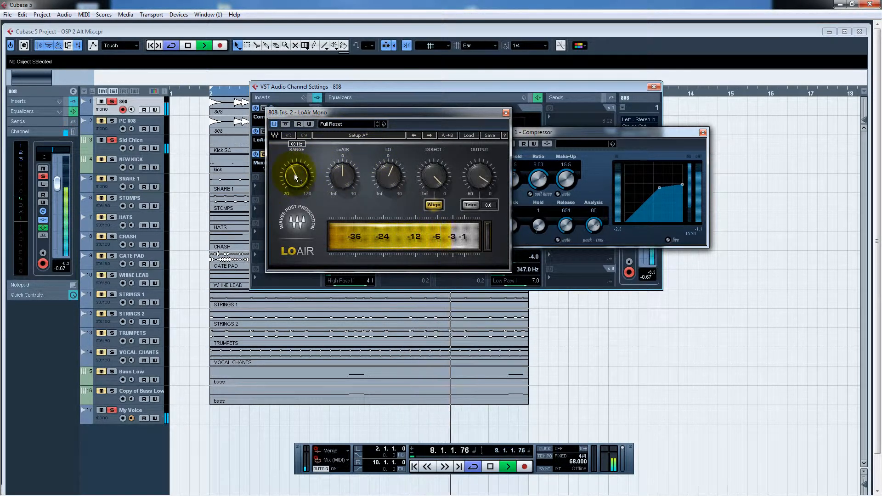
pyautogui.moveTo(383, 177); pyautogui.dragTo(383, 176)
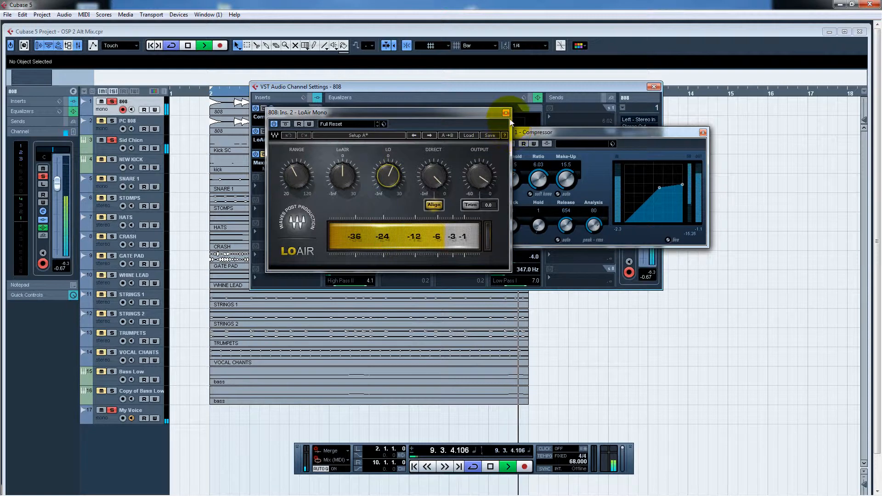
# - Move the Compressor and LoAir windows aside, open the MaxxBass Mono insert on the 808 channel, and take it out of bypass
pyautogui.moveTo(483, 118); pyautogui.dragTo(749, 277)
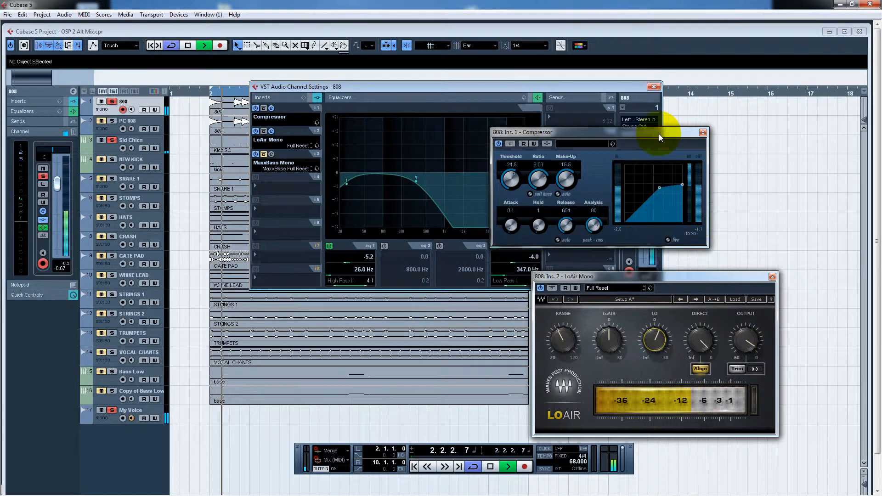
pyautogui.moveTo(659, 134); pyautogui.dragTo(727, 161)
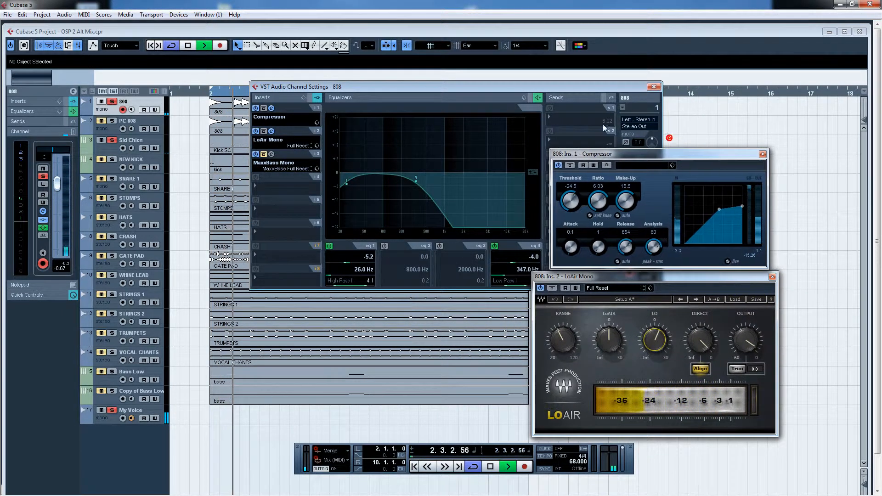
pyautogui.click(271, 155)
pyautogui.moveTo(743, 93); pyautogui.dragTo(443, 86)
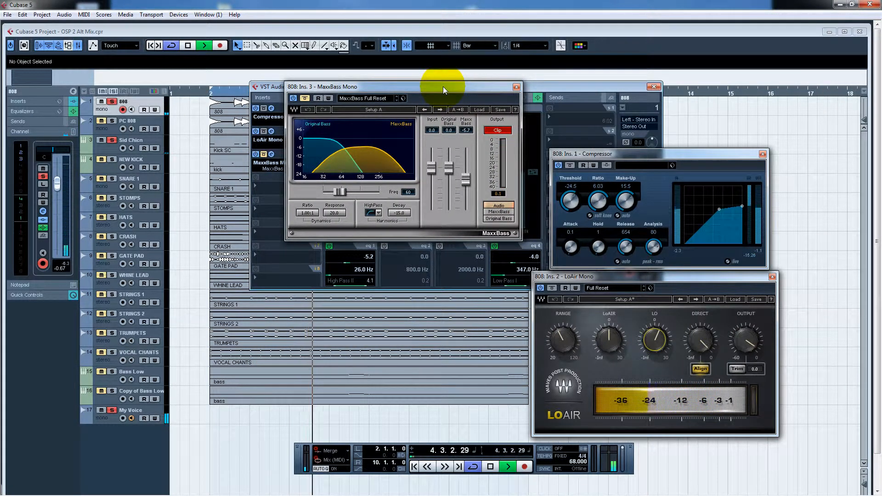
pyautogui.click(306, 98)
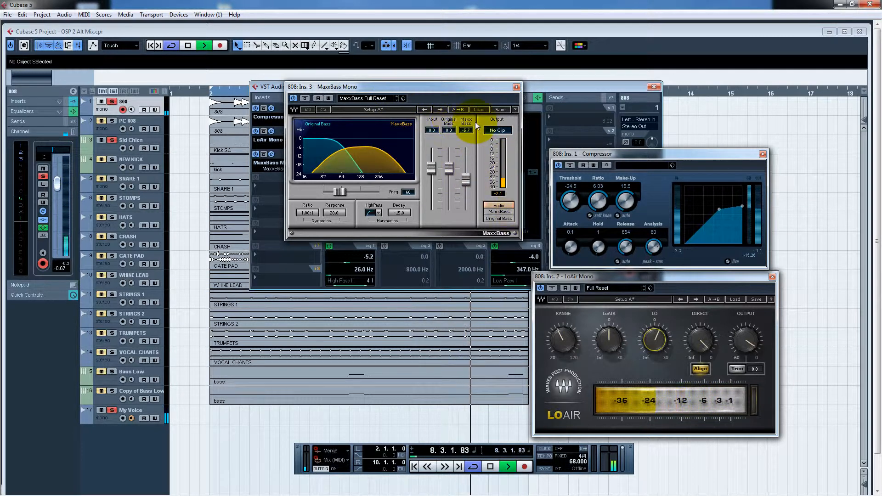
# - Reset MaxxBass Mono's output clip indicator and close the MaxxBass, Compressor and LoAir windows
pyautogui.moveTo(472, 89); pyautogui.dragTo(483, 75)
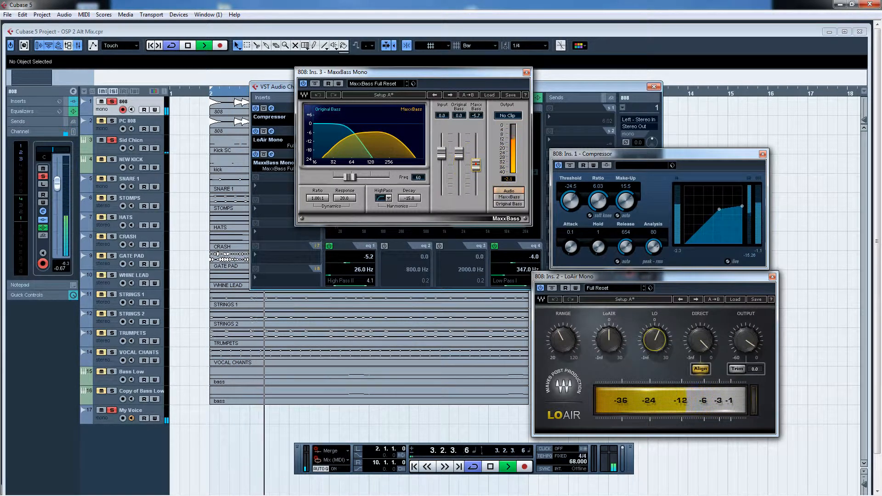
pyautogui.moveTo(476, 164)
pyautogui.mouseDown()
pyautogui.moveTo(476, 196)
pyautogui.moveTo(476, 162)
pyautogui.mouseUp()
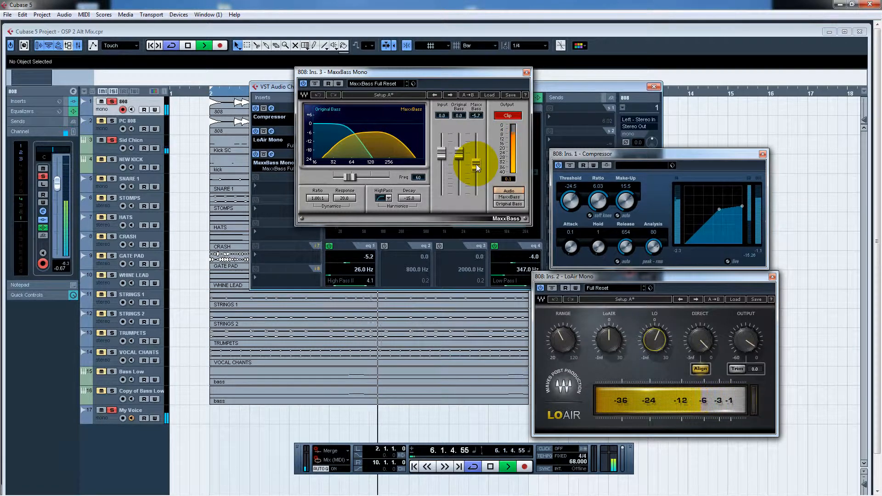
pyautogui.click(508, 115)
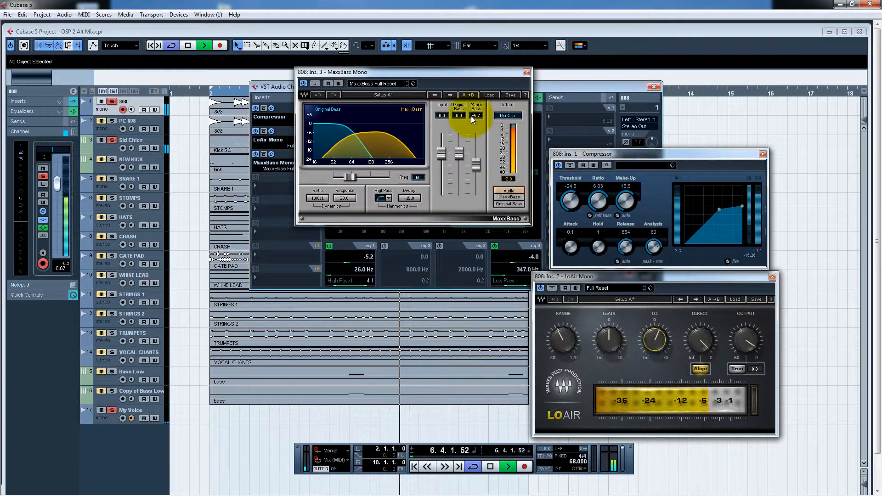
pyautogui.click(526, 73)
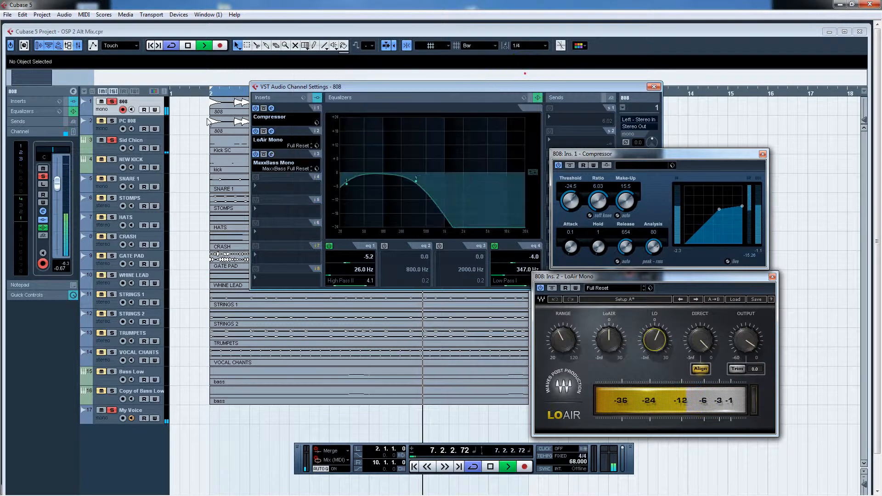
pyautogui.click(763, 153)
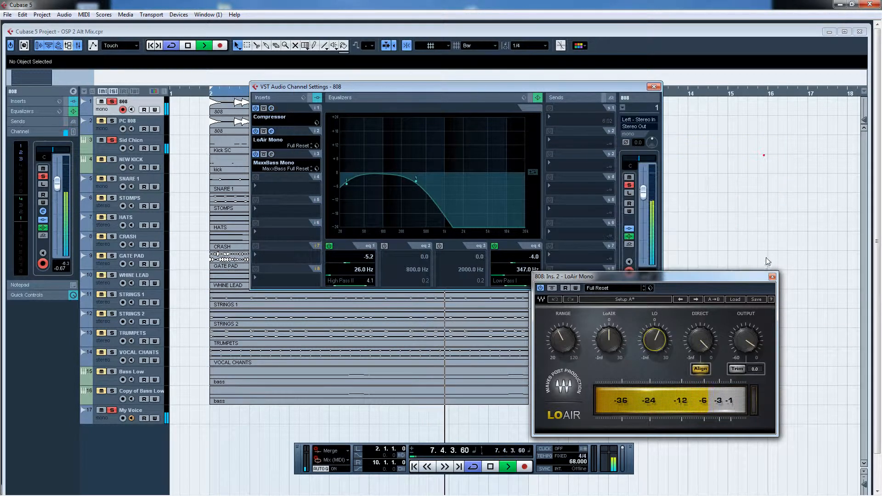
pyautogui.click(772, 276)
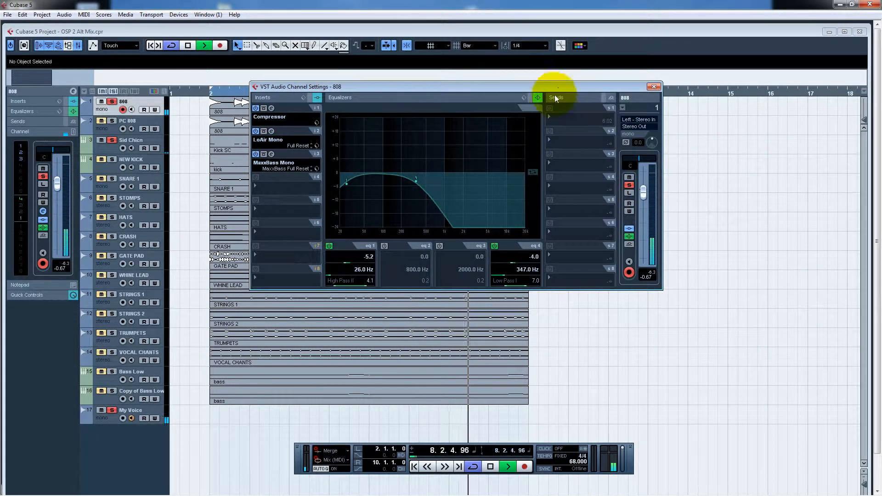
# - Switch the channel settings window from the 808 track to the PC 808 track
pyautogui.moveTo(555, 89); pyautogui.dragTo(602, 82)
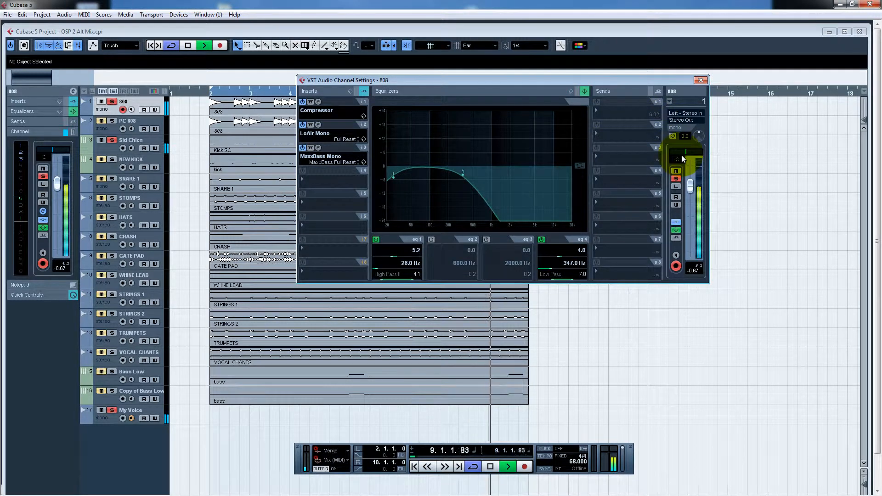
pyautogui.click(669, 101)
pyautogui.click(685, 124)
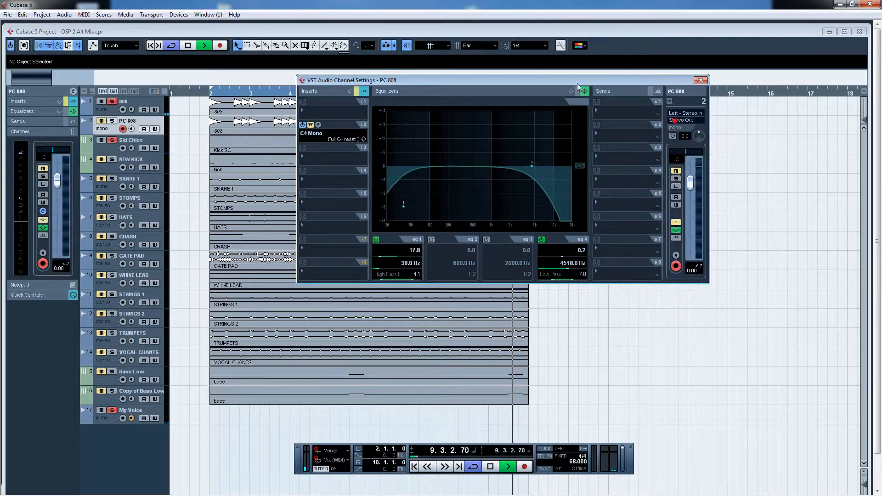
# - Restart playback from bar 2, open the C4 Mono insert on the PC 808 channel, and take it out of bypass
pyautogui.click(216, 83)
pyautogui.click(317, 125)
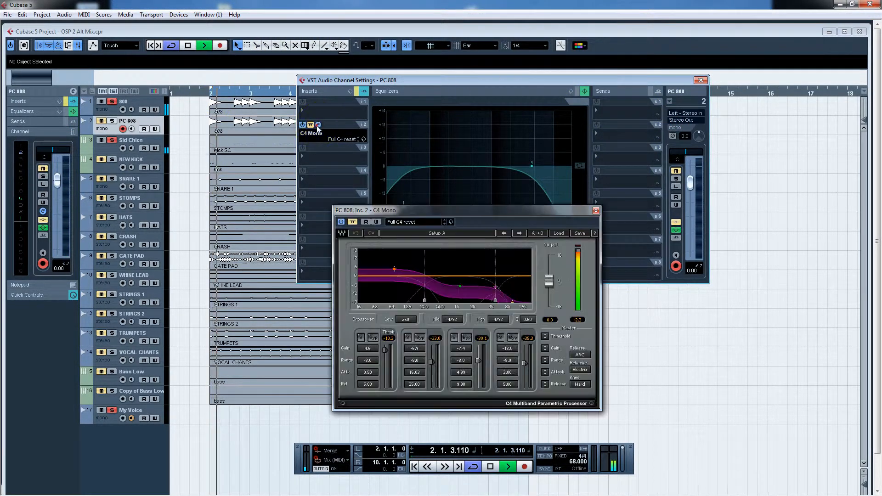
pyautogui.moveTo(451, 209); pyautogui.dragTo(568, 128)
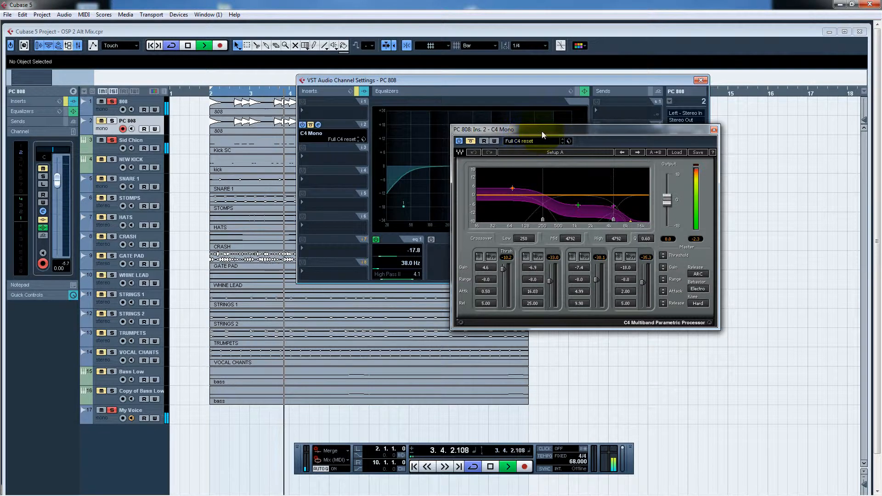
pyautogui.moveTo(535, 127); pyautogui.dragTo(509, 101)
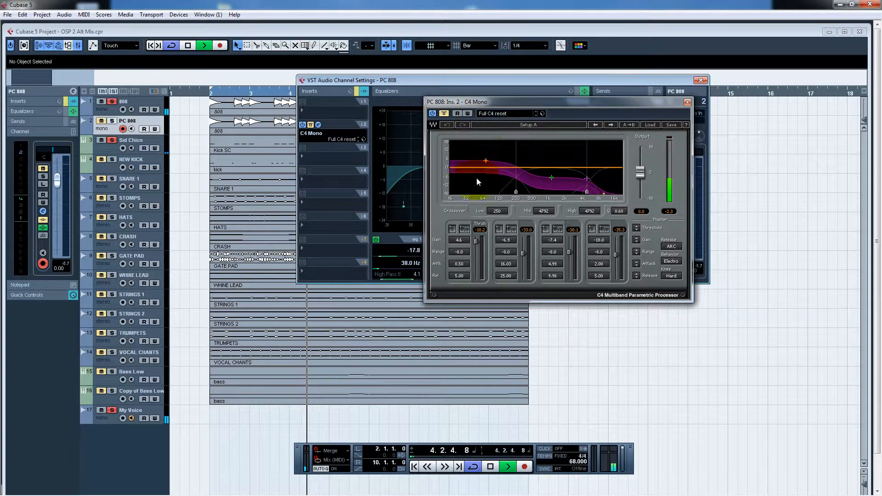
pyautogui.click(444, 114)
# - Move the C4 Mono window aside, switch the channel settings to the 808 track, and turn off its solo
pyautogui.moveTo(556, 102); pyautogui.dragTo(552, 196)
pyautogui.click(669, 102)
pyautogui.click(685, 111)
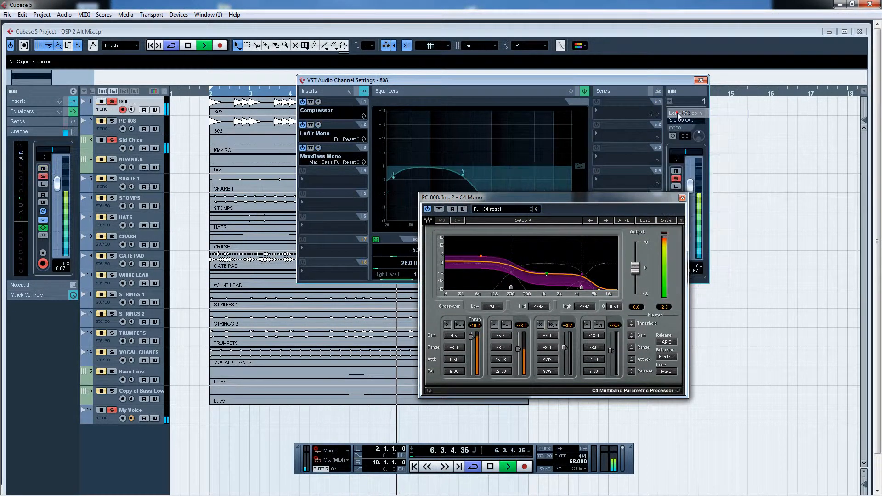
pyautogui.moveTo(634, 198); pyautogui.dragTo(591, 113)
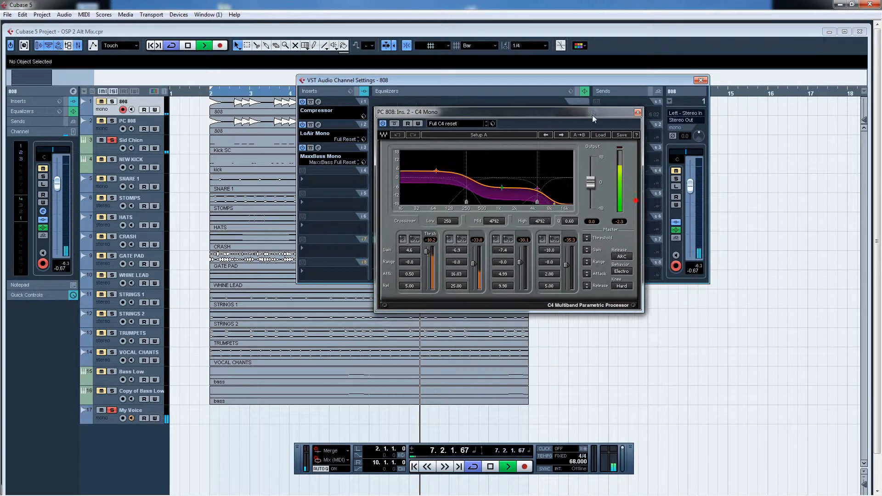
# - Switch the channel settings back to the PC 808 track and solo it
pyautogui.click(670, 102)
pyautogui.click(690, 123)
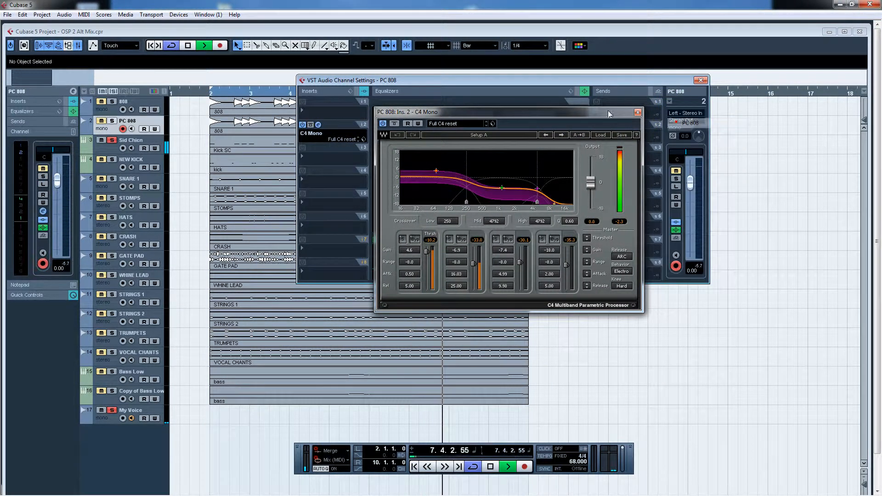
pyautogui.click(676, 177)
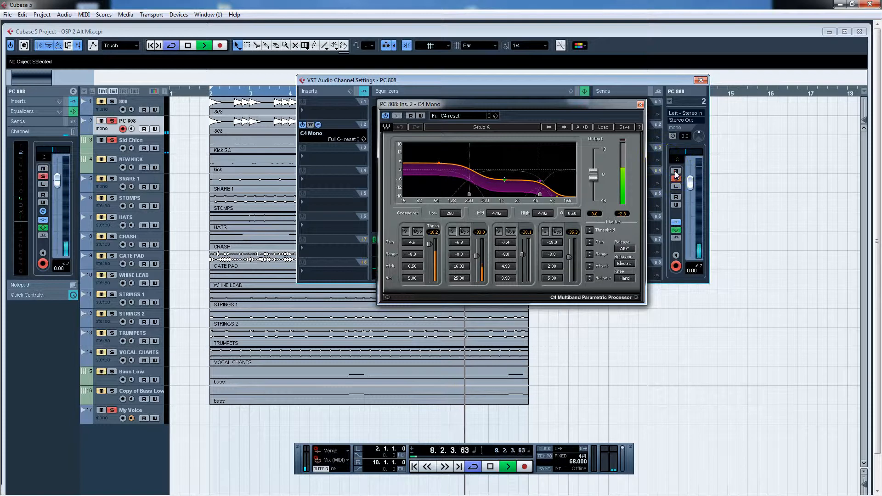
pyautogui.click(690, 184)
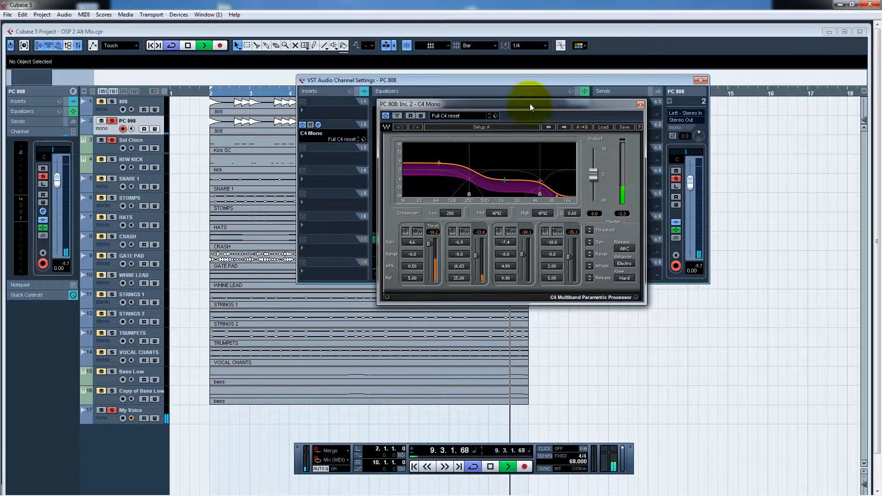
# - Examine the gain settings and response curve of the C4 Mono's low and mid bands on the PC 808 channel
pyautogui.moveTo(531, 104); pyautogui.dragTo(453, 84)
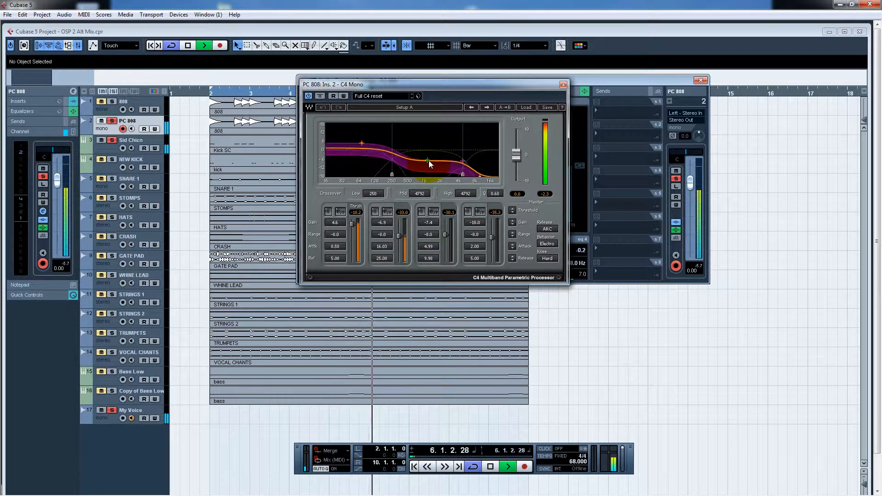
pyautogui.click(429, 222)
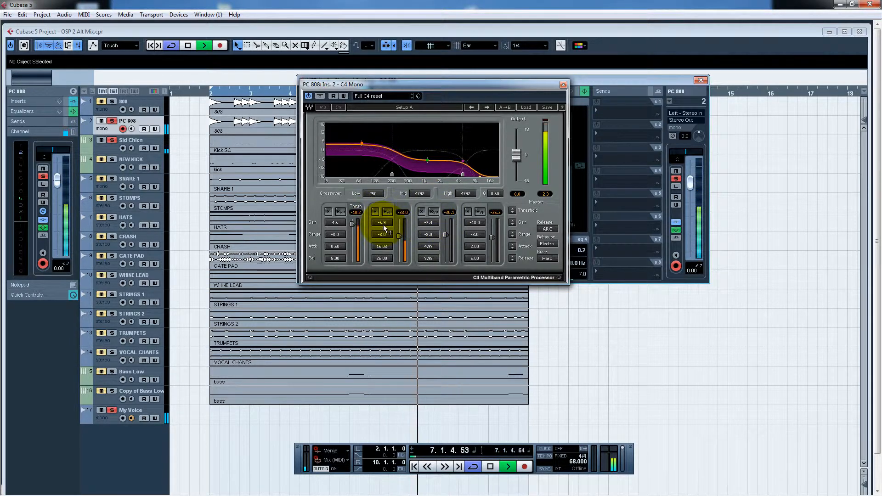
pyautogui.click(430, 188)
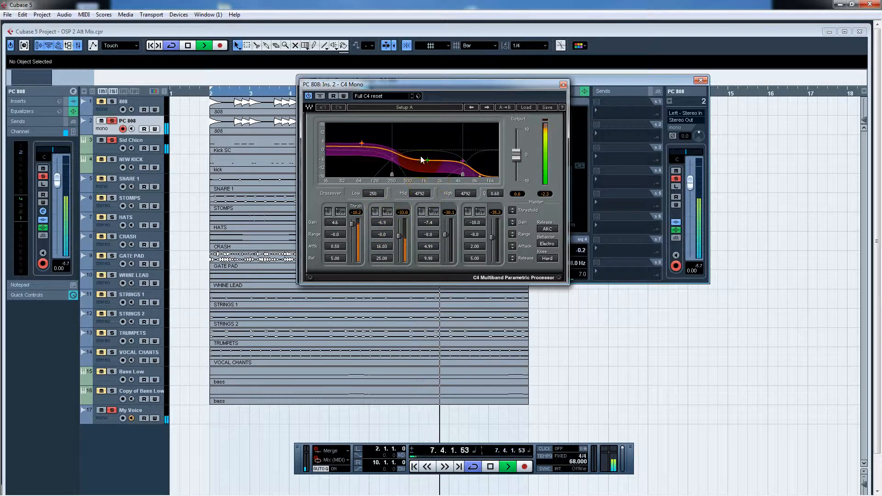
pyautogui.click(334, 224)
pyautogui.click(359, 180)
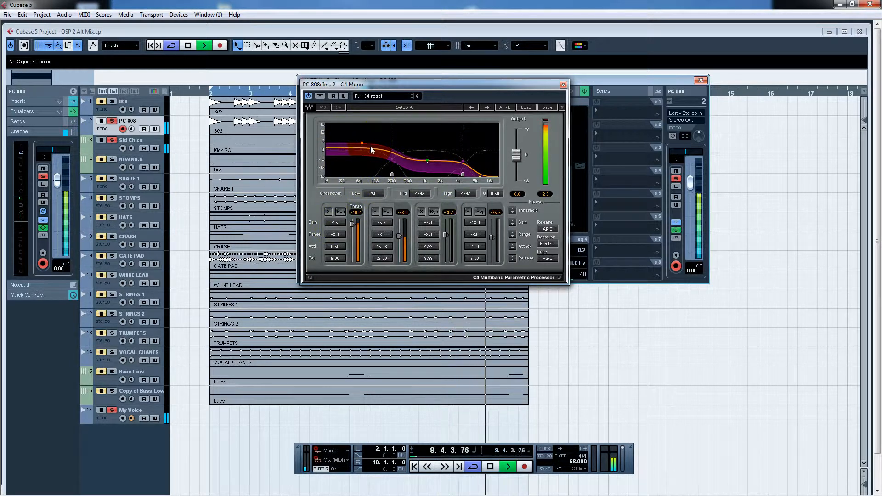
pyautogui.moveTo(407, 86); pyautogui.dragTo(422, 83)
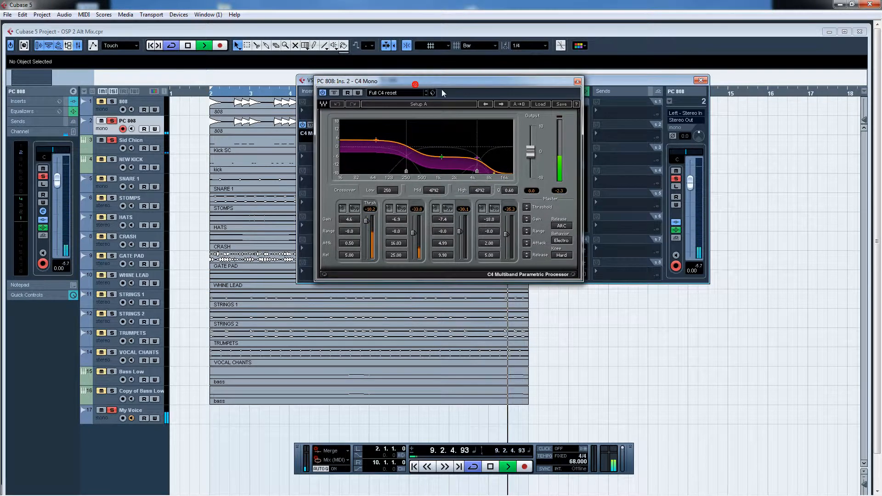
# - Compare the PC 808 sound with and without C4 Mono by toggling its bypass twice, leaving the processor active
pyautogui.click(334, 93)
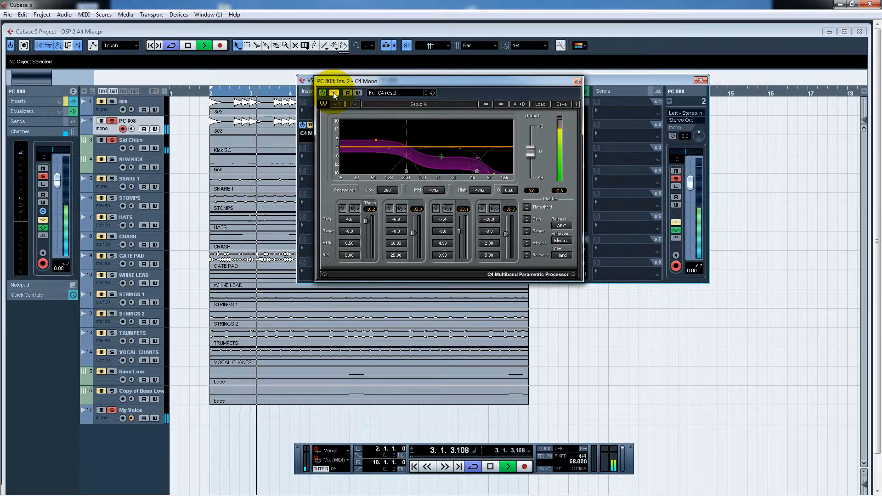
pyautogui.click(334, 93)
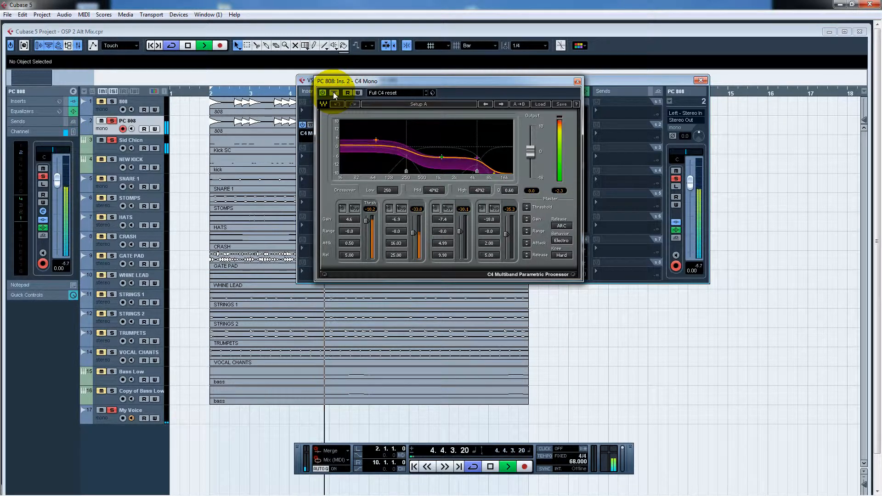
pyautogui.click(334, 93)
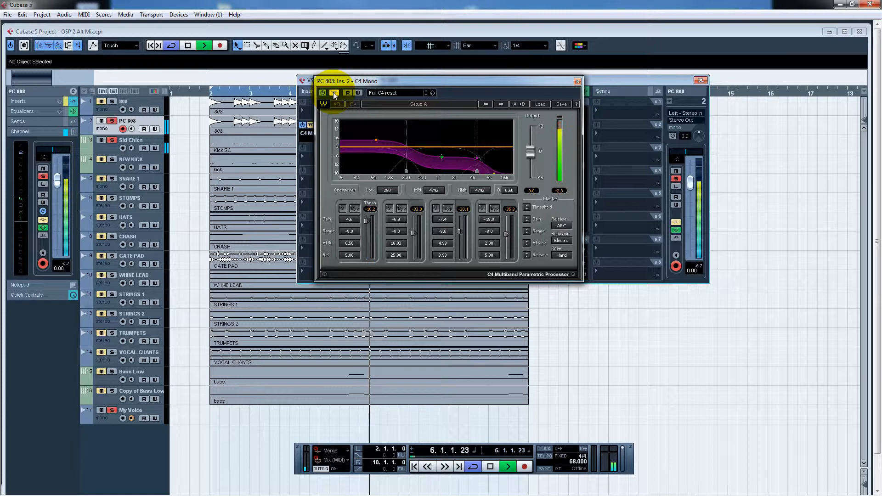
pyautogui.click(334, 94)
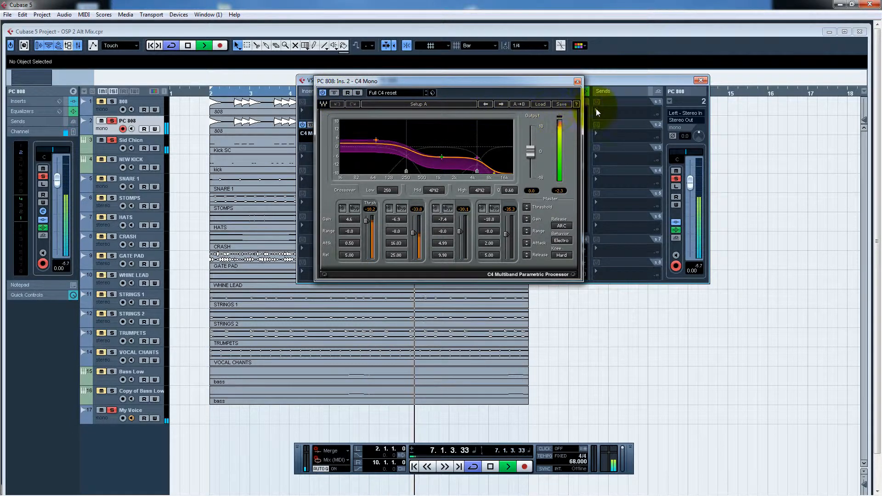
# - Solo the 808 channel and lower its fader to -10.15, closing the C4 Mono window
pyautogui.click(671, 100)
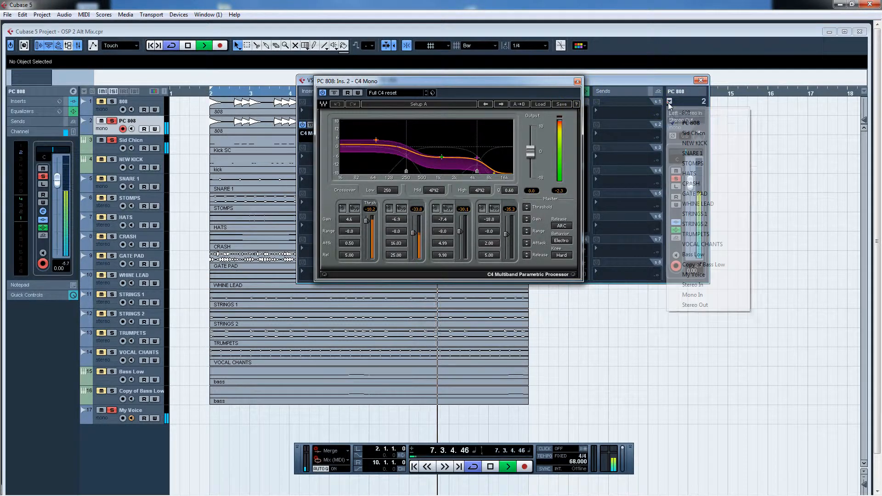
pyautogui.click(673, 126)
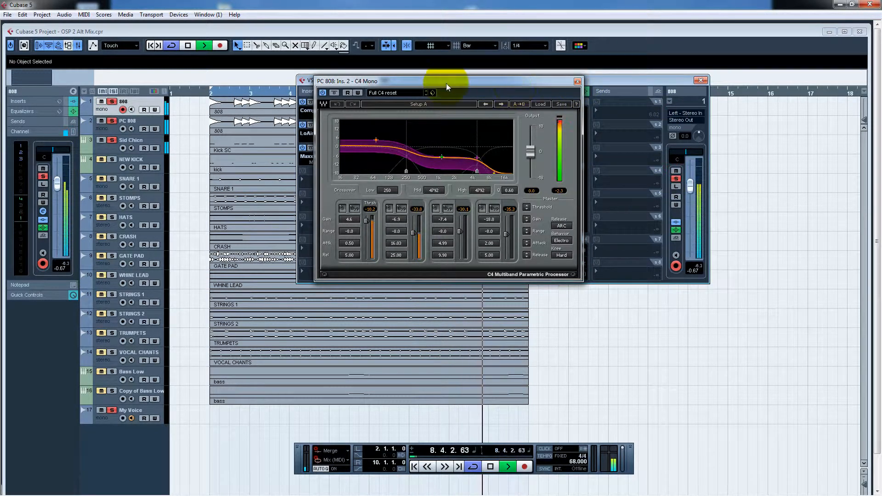
pyautogui.moveTo(690, 186); pyautogui.dragTo(691, 216)
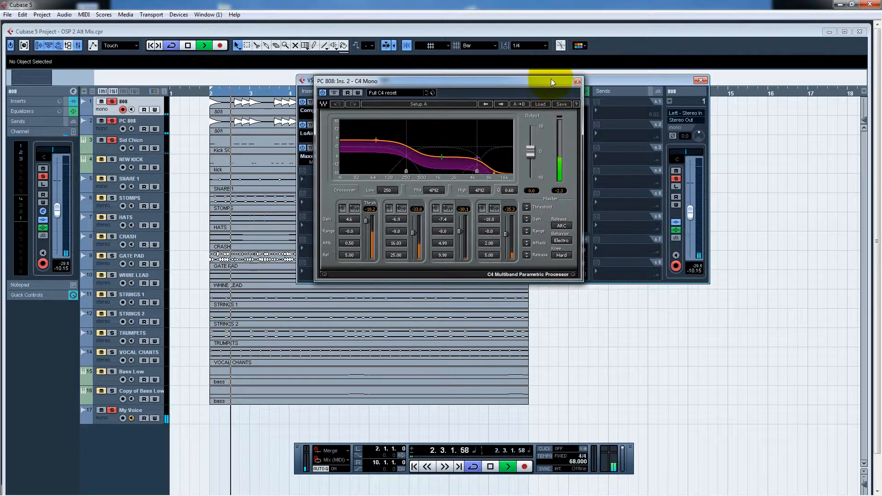
pyautogui.click(577, 81)
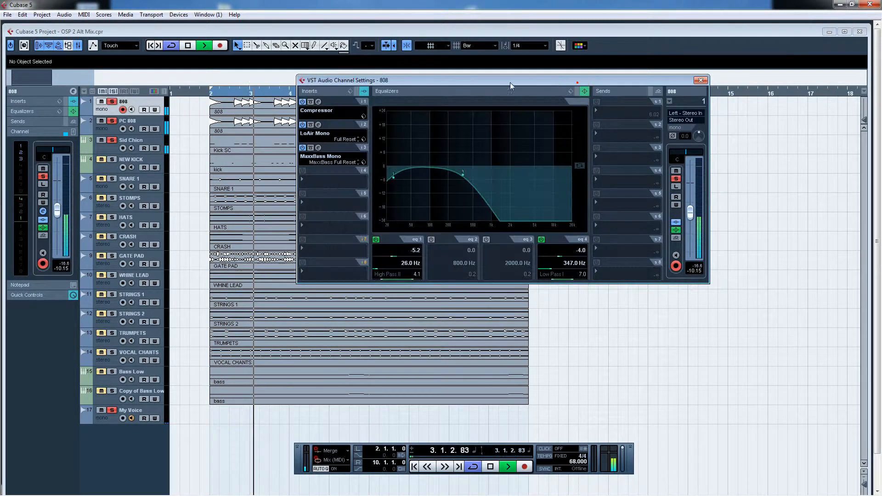
pyautogui.moveTo(498, 85); pyautogui.dragTo(503, 87)
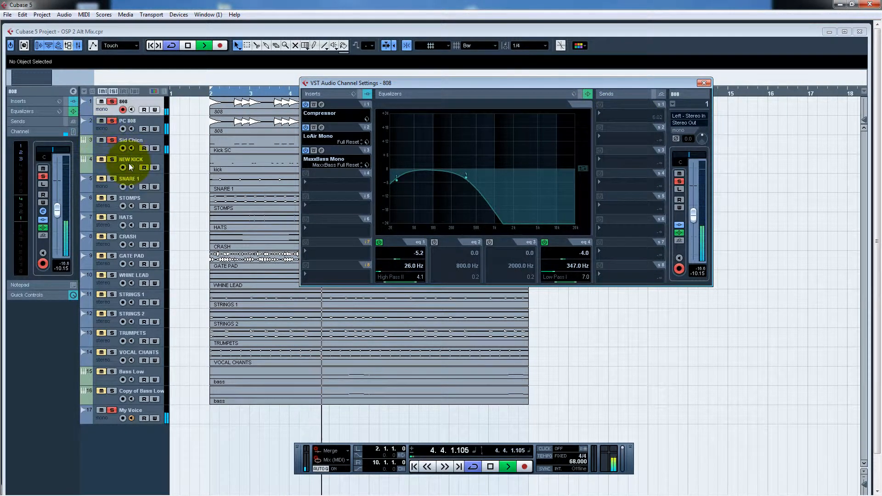
# - Switch the channel settings to the NEW KICK track and solo it alongside the 808 tracks
pyautogui.click(672, 105)
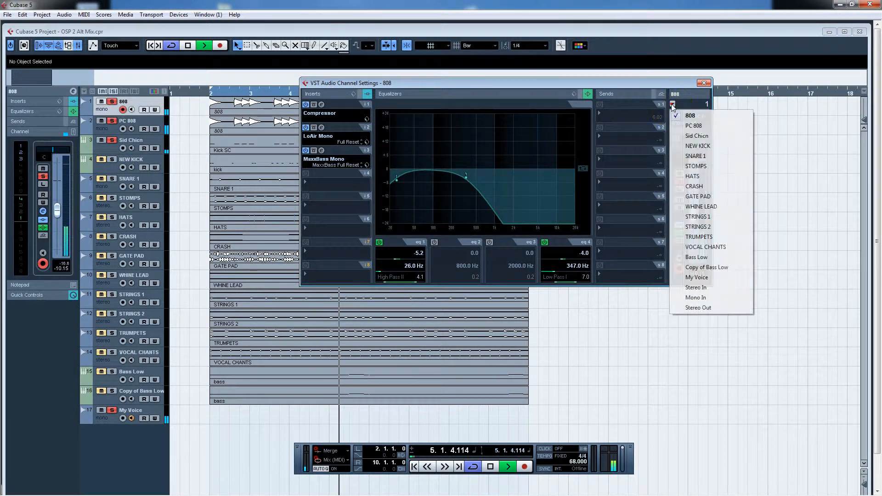
pyautogui.click(689, 148)
pyautogui.moveTo(381, 83); pyautogui.dragTo(407, 95)
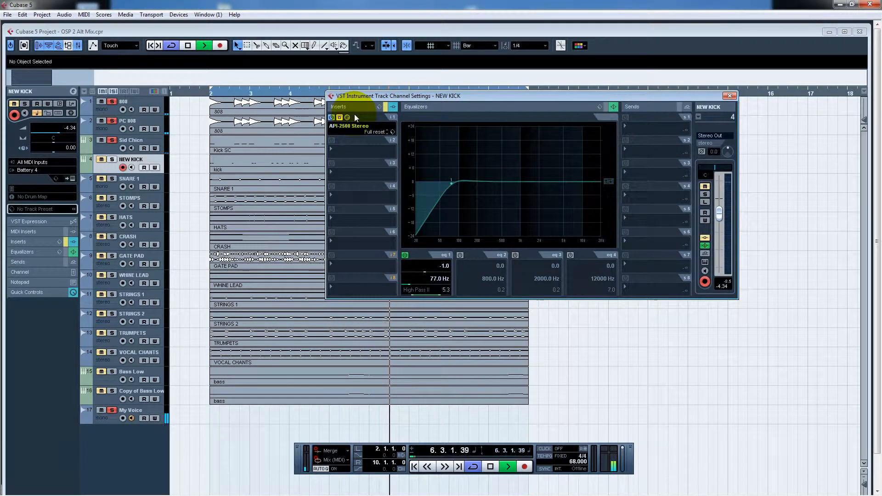
pyautogui.moveTo(365, 97); pyautogui.dragTo(371, 95)
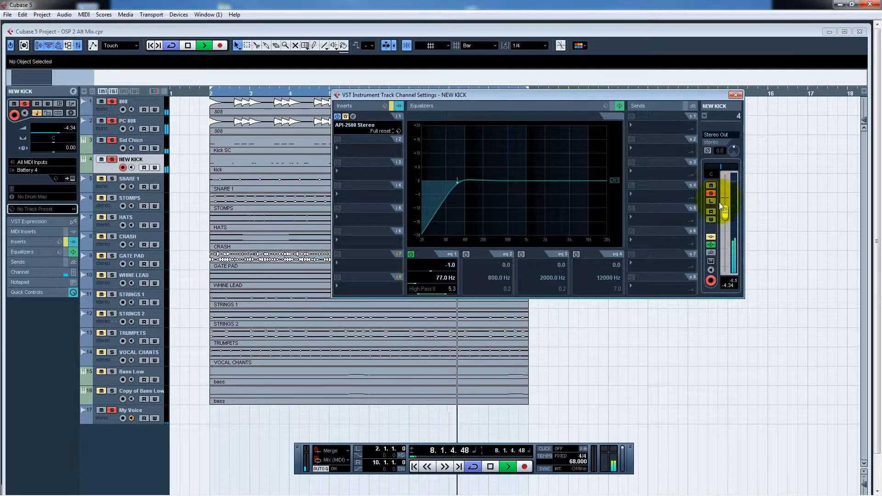
# - Turn off solo on the 808, PC 808 and Sid Chicn tracks and select the NEW KICK track
pyautogui.click(192, 134)
pyautogui.click(112, 101)
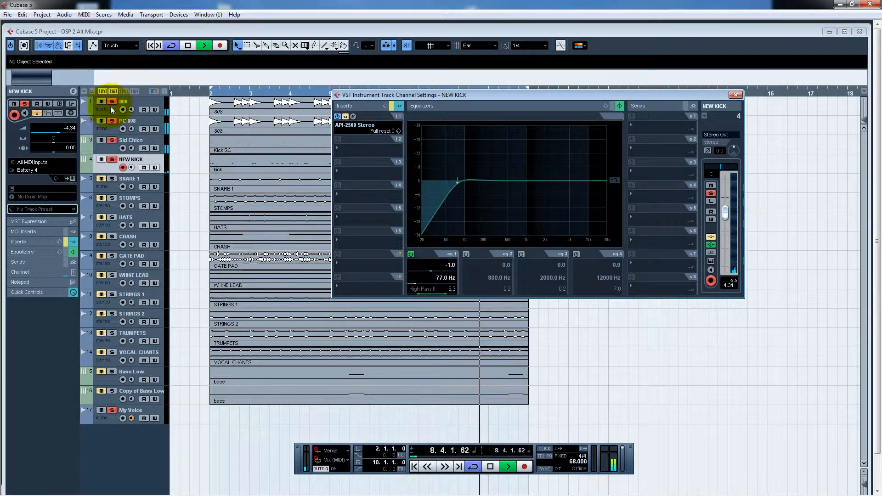
pyautogui.click(112, 120)
pyautogui.click(111, 142)
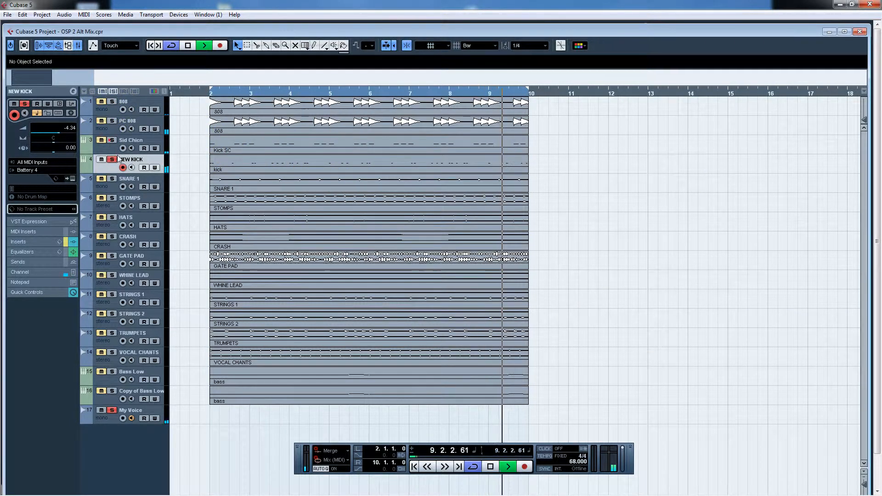
pyautogui.click(130, 160)
# - Reopen the NEW KICK channel settings, open its API-2500 Stereo insert, and take the compressor out of bypass
pyautogui.click(77, 95)
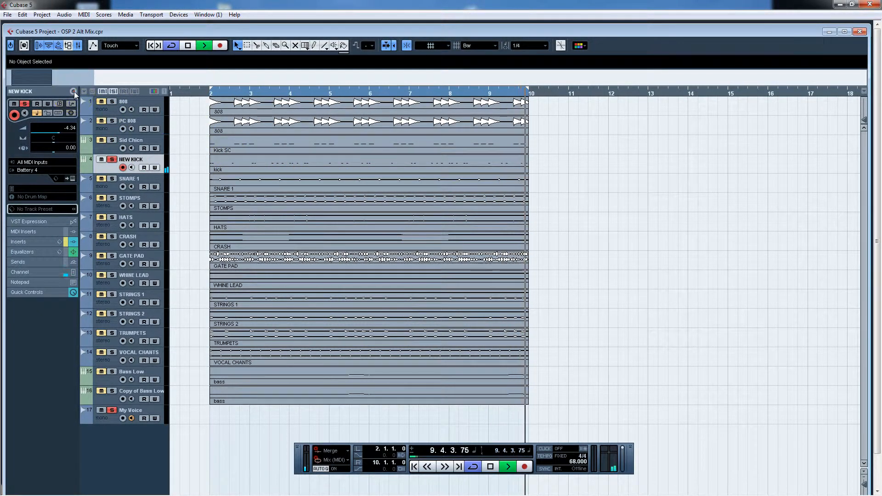
pyautogui.moveTo(469, 98); pyautogui.dragTo(449, 87)
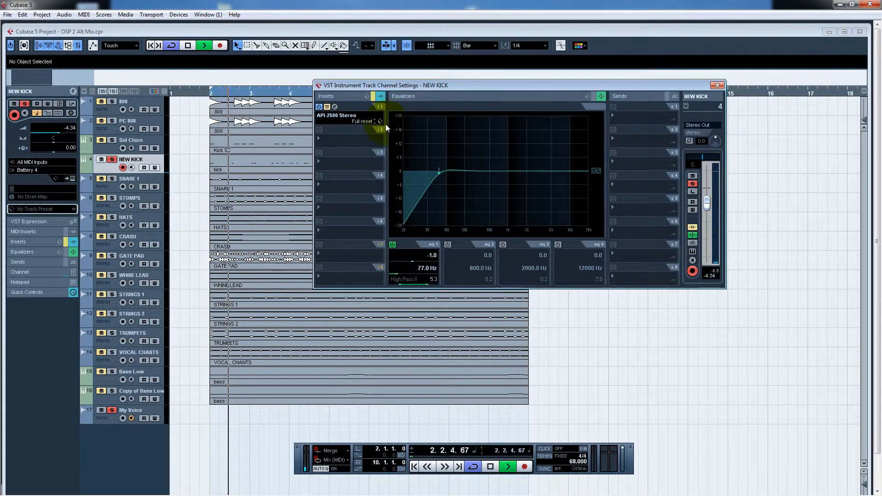
pyautogui.click(495, 148)
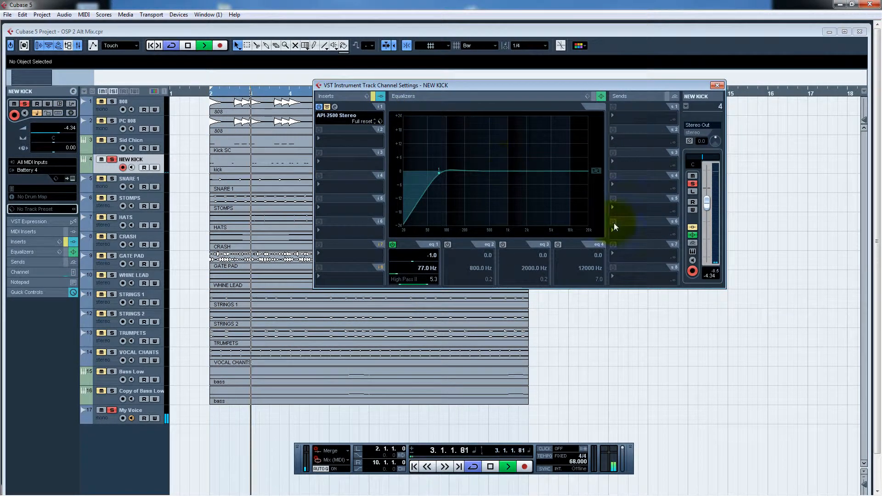
pyautogui.click(340, 107)
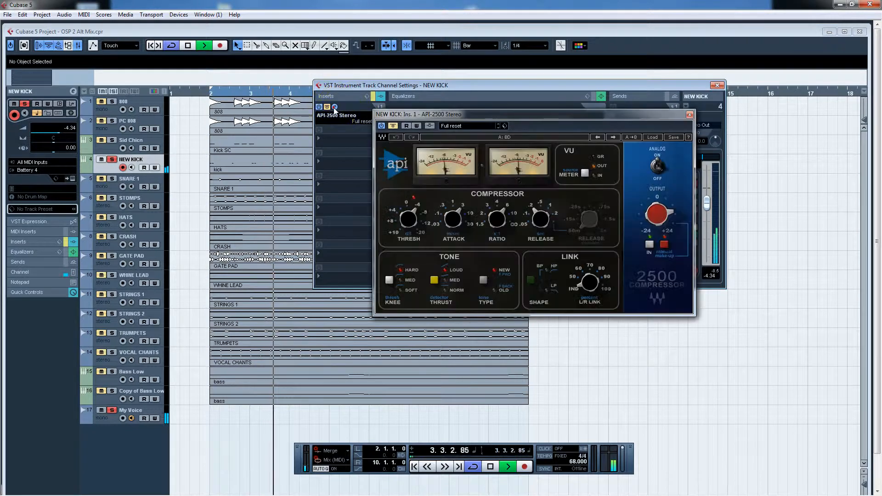
pyautogui.moveTo(542, 108); pyautogui.dragTo(474, 141)
pyautogui.click(534, 100)
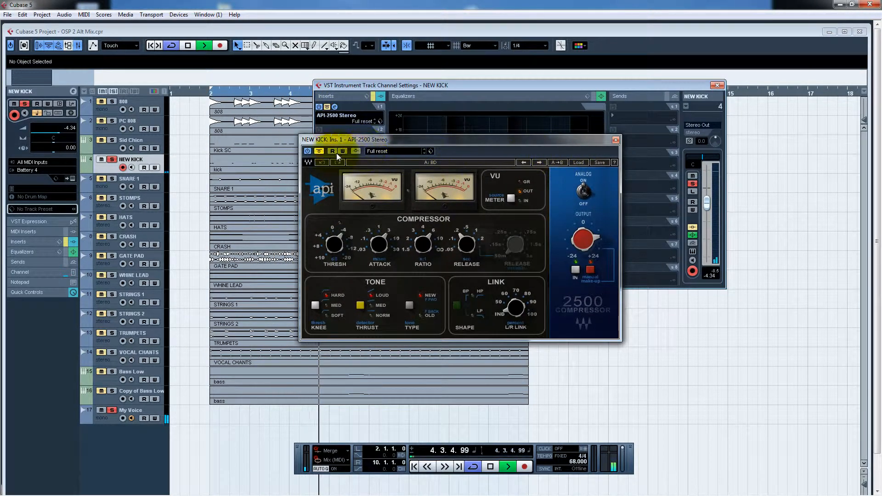
pyautogui.click(319, 151)
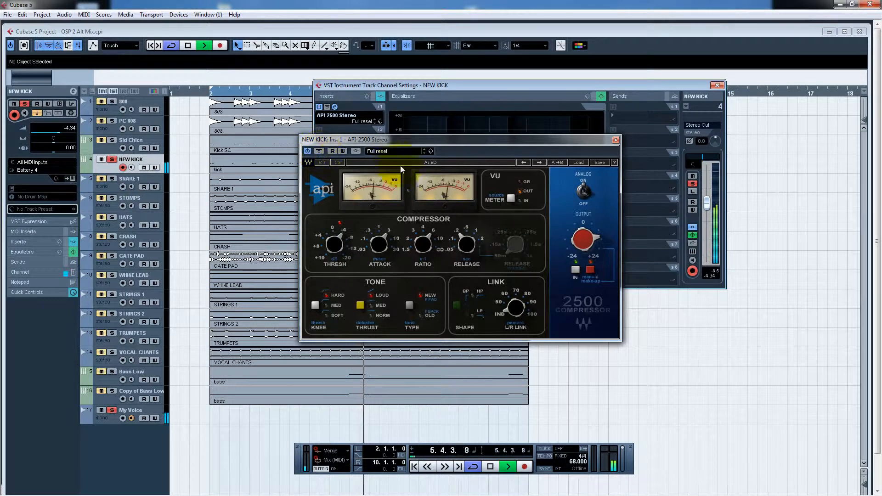
# - Examine the API-2500's threshold, attack, ratio and release controls on the NEW KICK channel
pyautogui.click(334, 245)
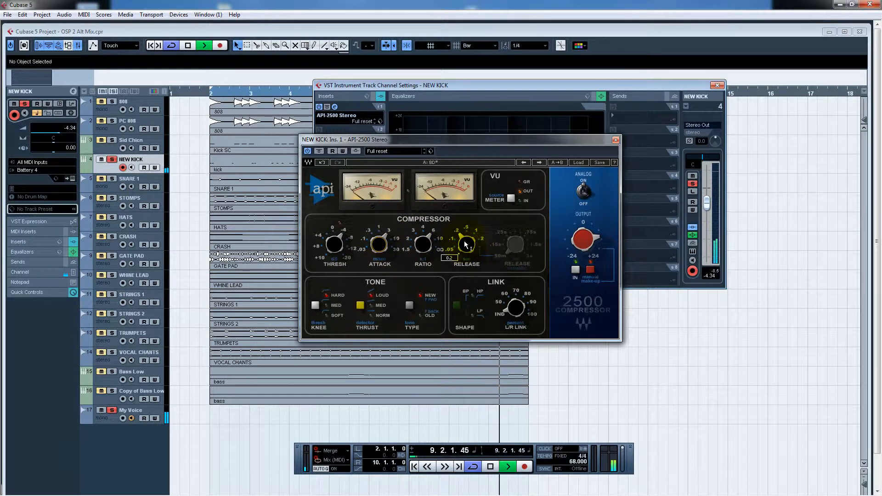
pyautogui.moveTo(480, 142); pyautogui.dragTo(498, 100)
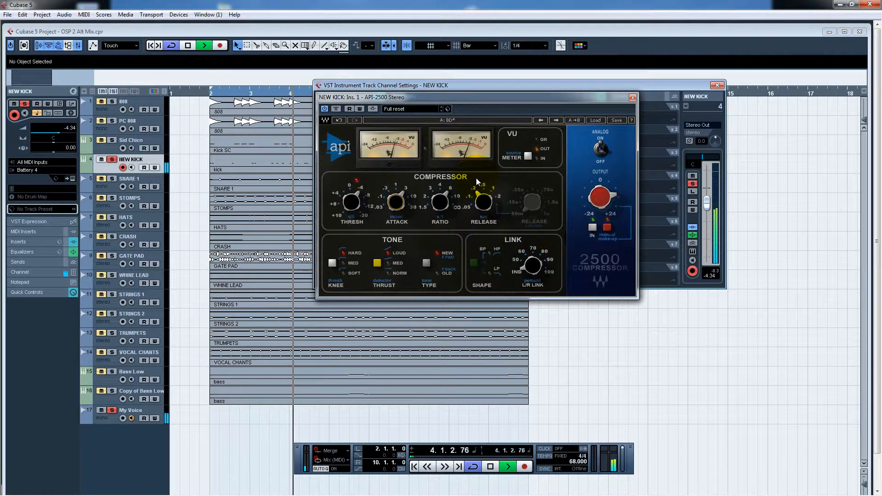
# - Check the API-2500's output, make-up and knee controls on the NEW KICK channel, and close the plug-in window
pyautogui.click(609, 200)
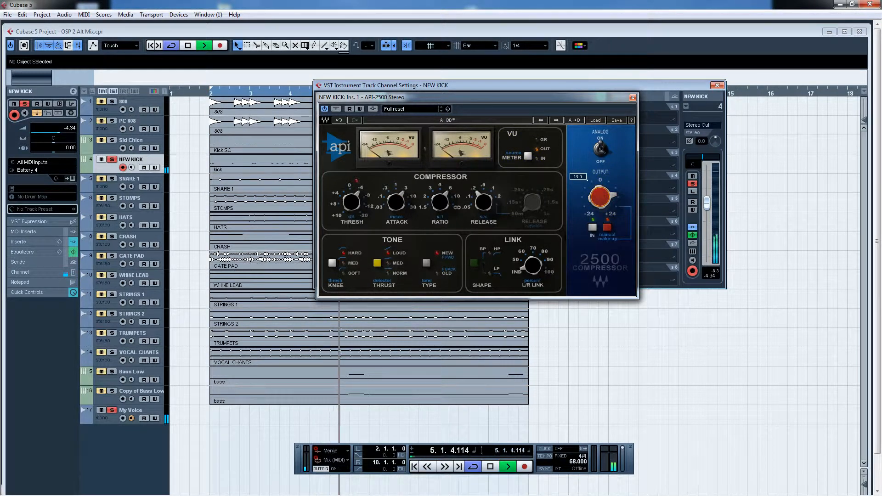
pyautogui.click(592, 227)
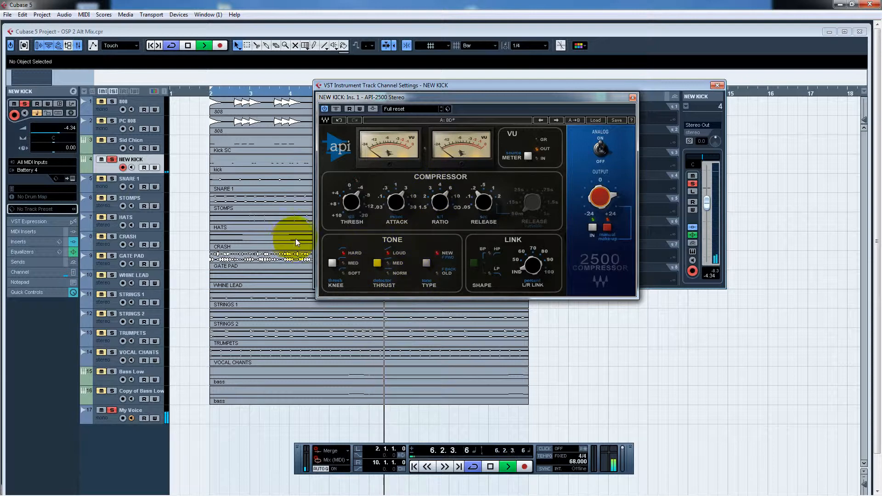
pyautogui.click(341, 252)
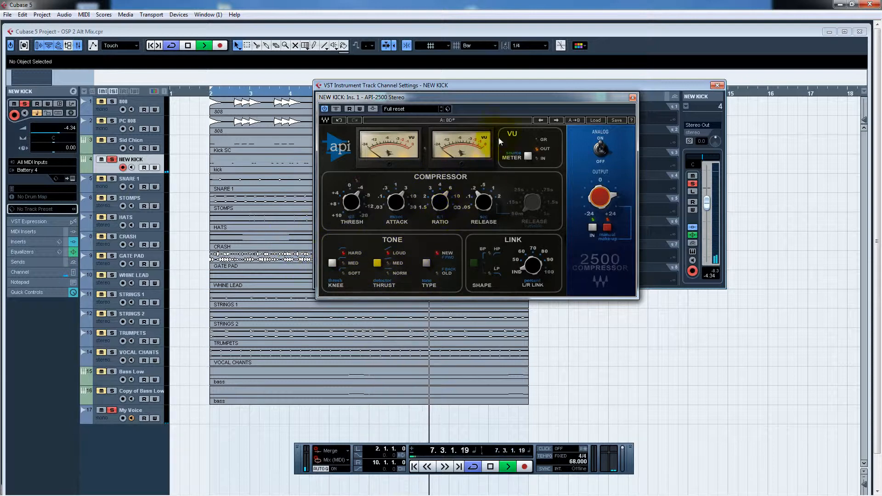
pyautogui.moveTo(573, 99); pyautogui.dragTo(589, 95)
pyautogui.click(649, 93)
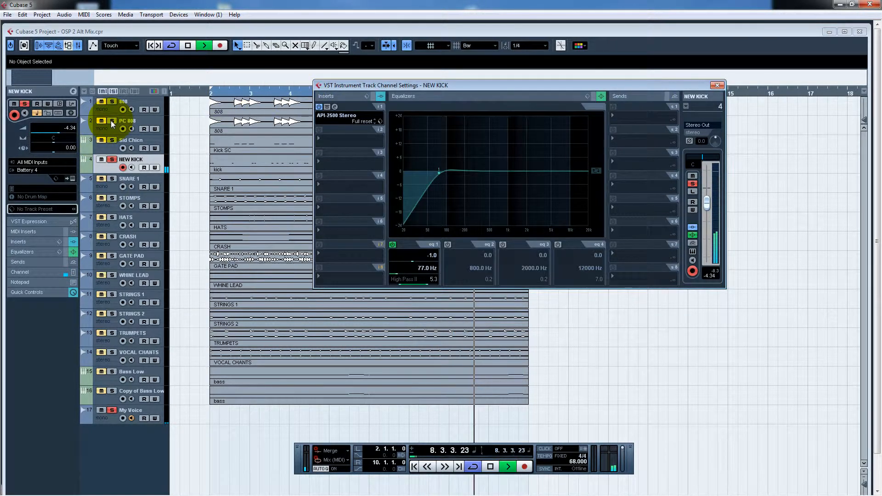
# - Solo the Sid Chicn, PC 808 and 808 tracks alongside NEW KICK, and stop playback
pyautogui.click(112, 140)
pyautogui.click(112, 120)
pyautogui.click(111, 101)
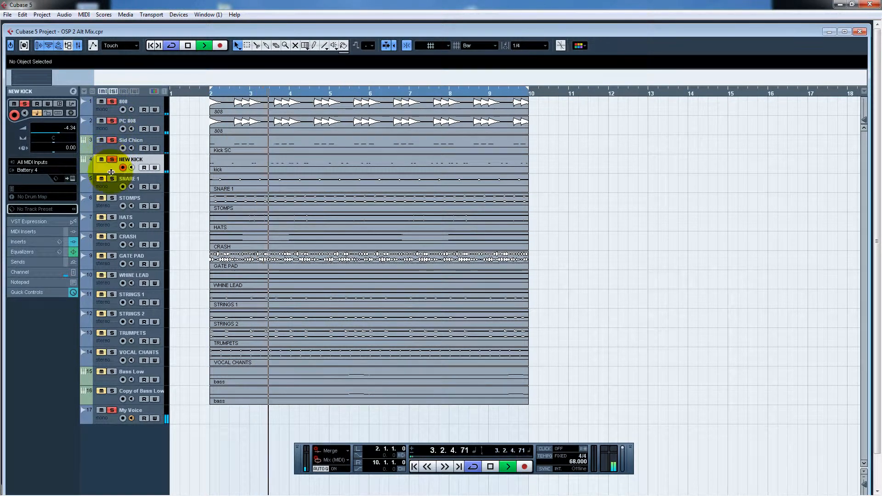
pyautogui.press('space')
# - Solo SNARE 1 and open its VintageCompressor insert from the channel settings during playback
pyautogui.click(133, 181)
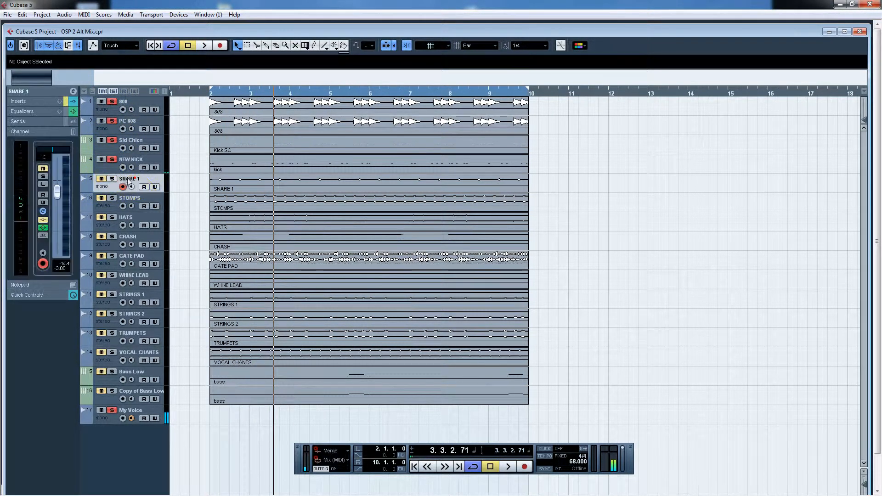
pyautogui.click(72, 92)
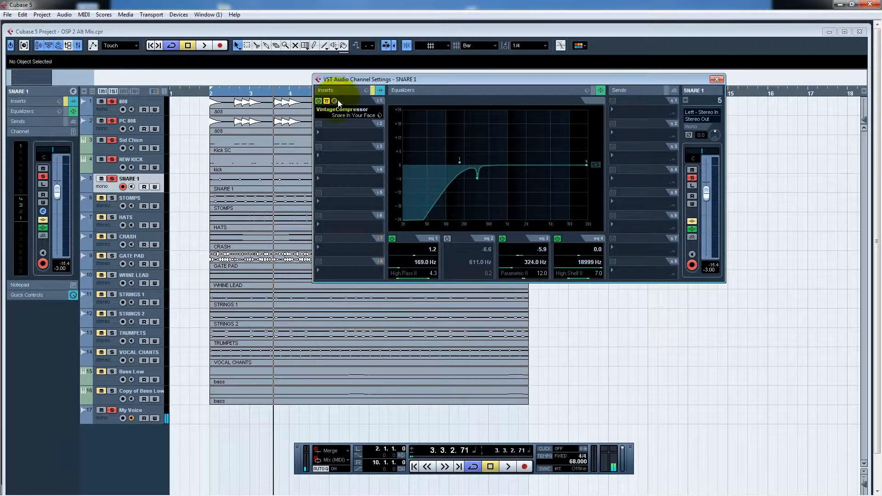
pyautogui.click(335, 101)
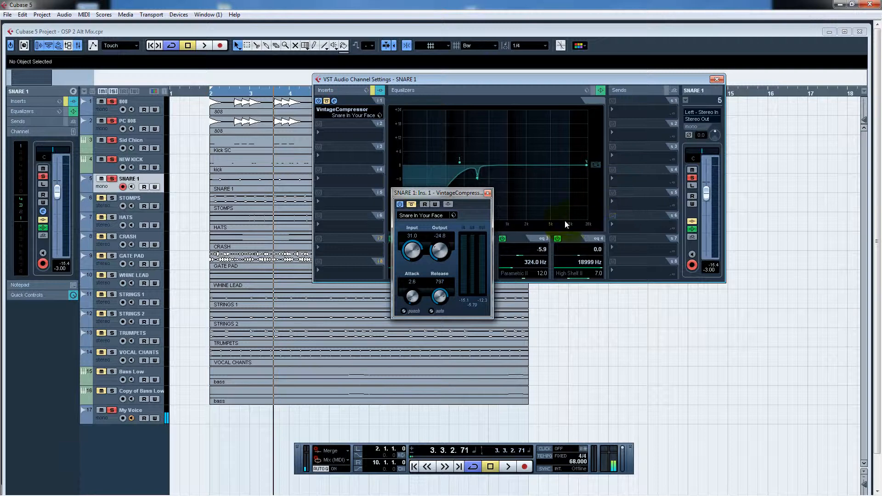
pyautogui.press('space')
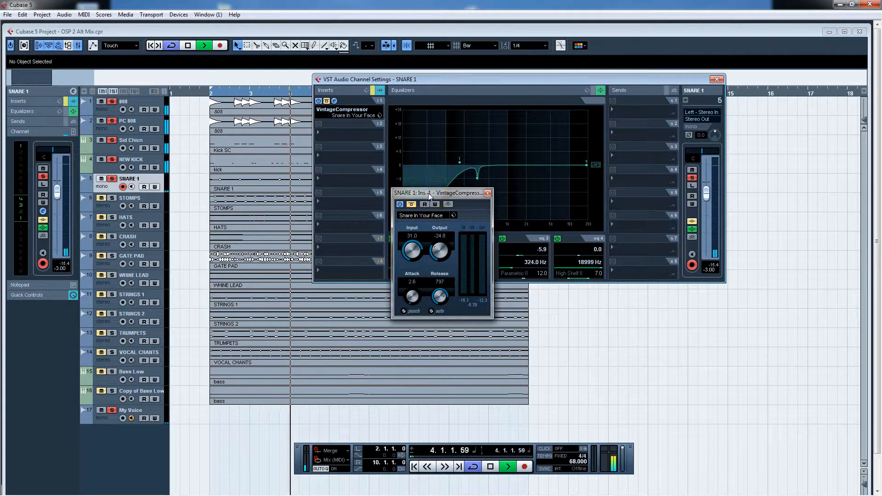
pyautogui.moveTo(428, 193); pyautogui.dragTo(454, 92)
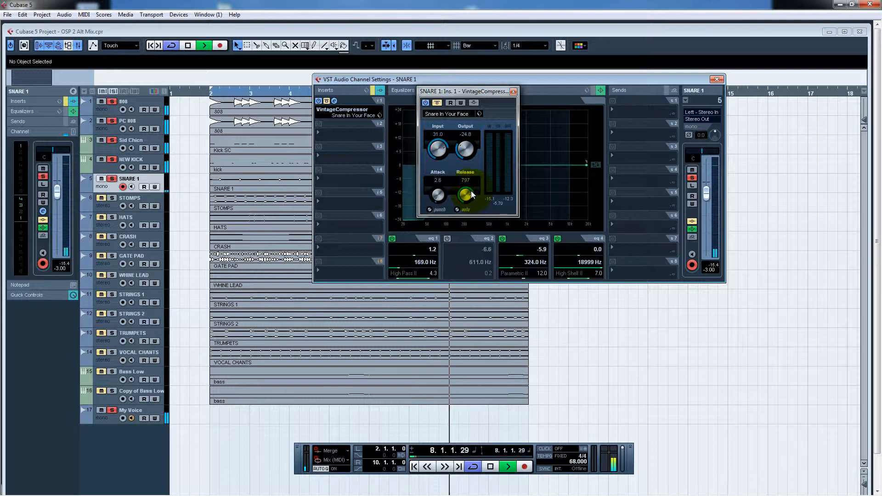
# - Take the SNARE 1 VintageCompressor out of bypass and turn off solo on the 808 and PC 808 tracks
pyautogui.click(439, 102)
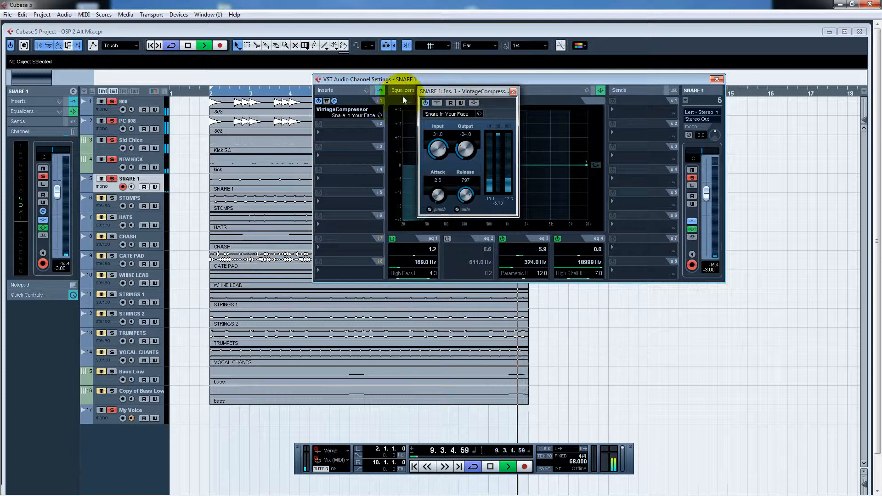
pyautogui.click(474, 102)
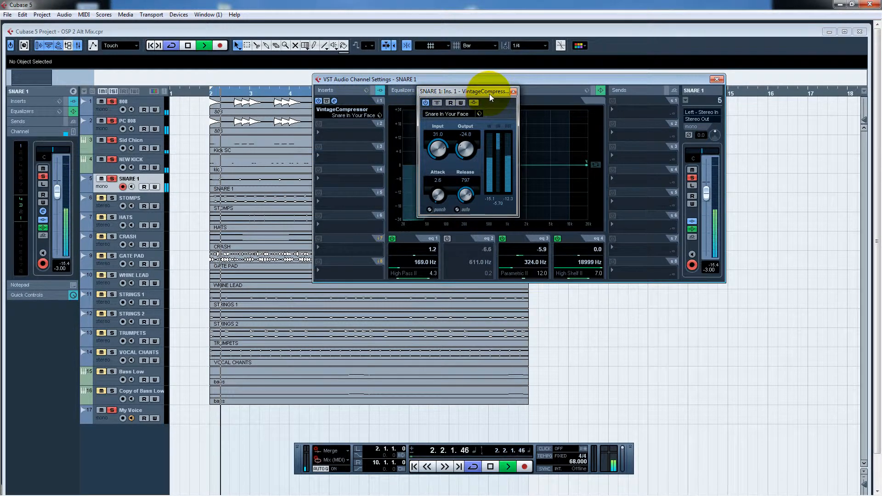
pyautogui.click(474, 103)
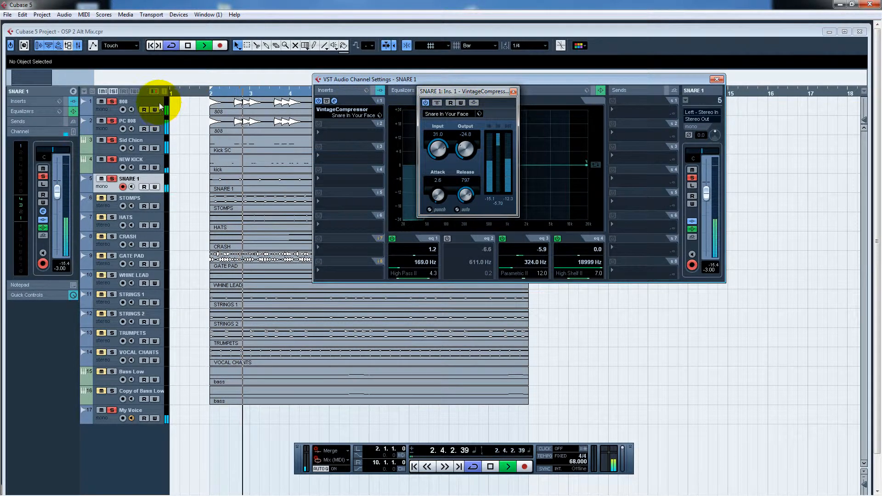
pyautogui.click(73, 91)
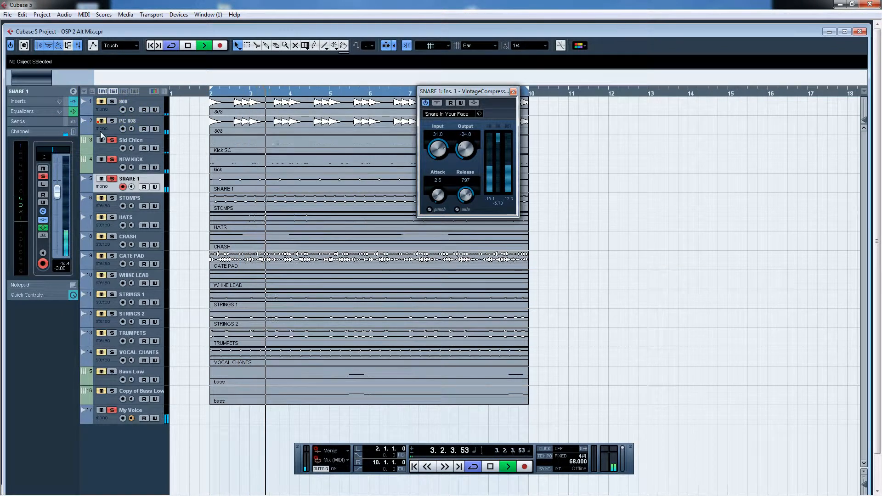
pyautogui.click(474, 102)
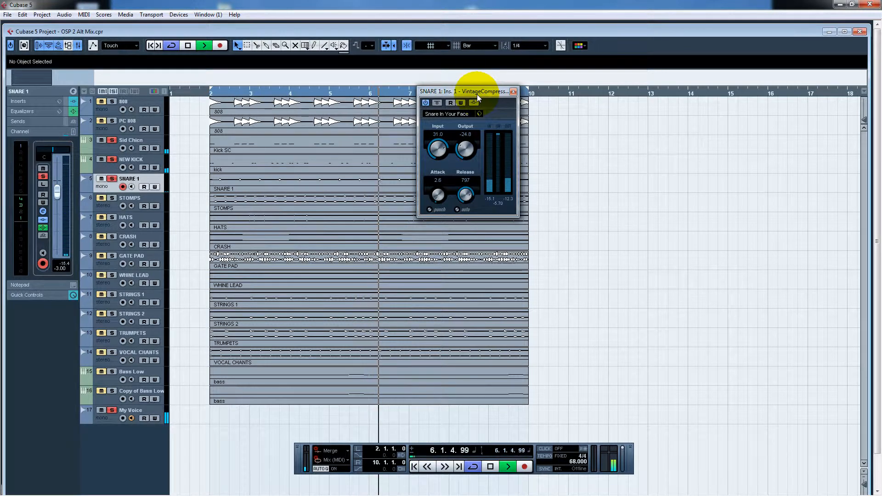
# - Solo the STOMPS track and open its channel settings, moving the SNARE 1 compressor window clear of them
pyautogui.click(123, 199)
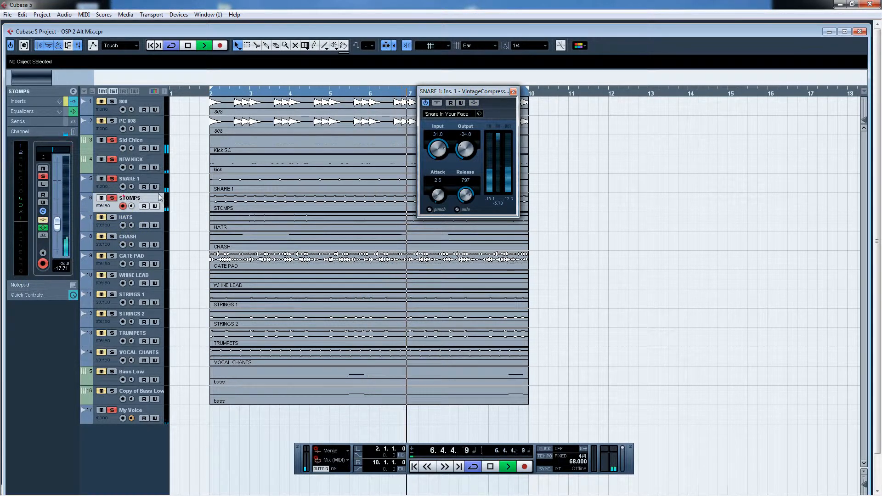
pyautogui.click(71, 92)
pyautogui.moveTo(465, 86); pyautogui.dragTo(496, 150)
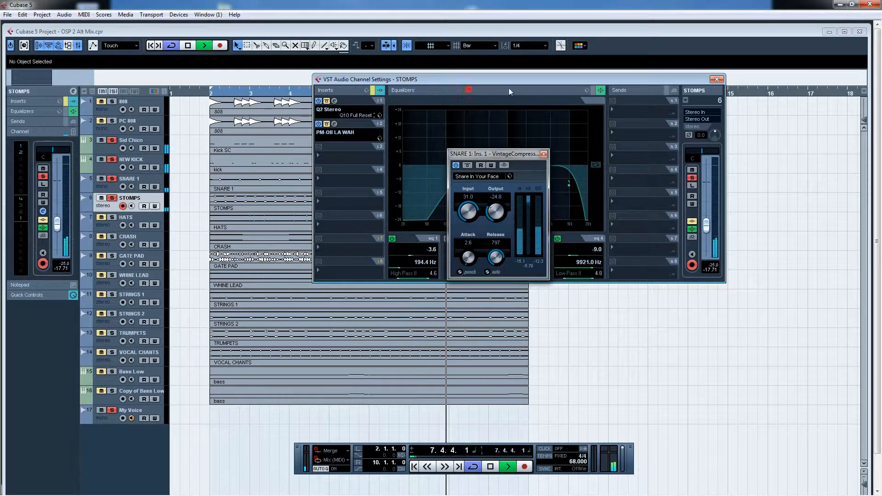
pyautogui.moveTo(509, 82); pyautogui.dragTo(490, 74)
pyautogui.moveTo(492, 156); pyautogui.dragTo(516, 288)
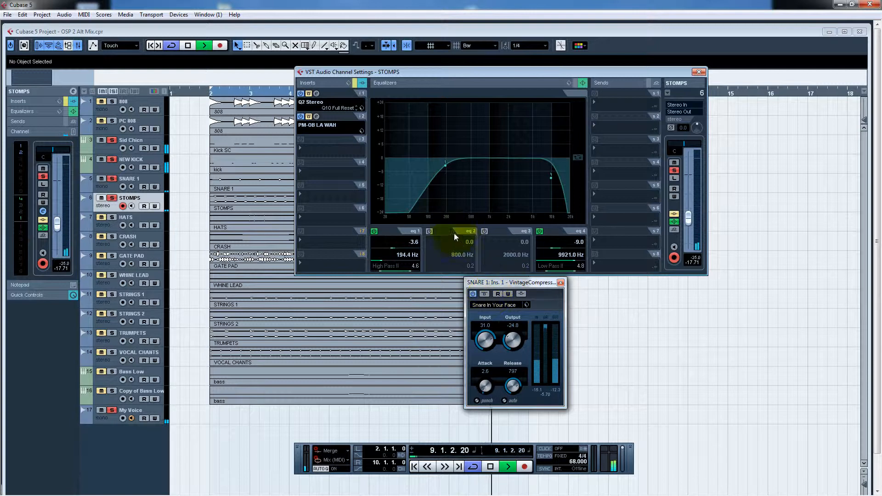
pyautogui.moveTo(397, 71); pyautogui.dragTo(392, 71)
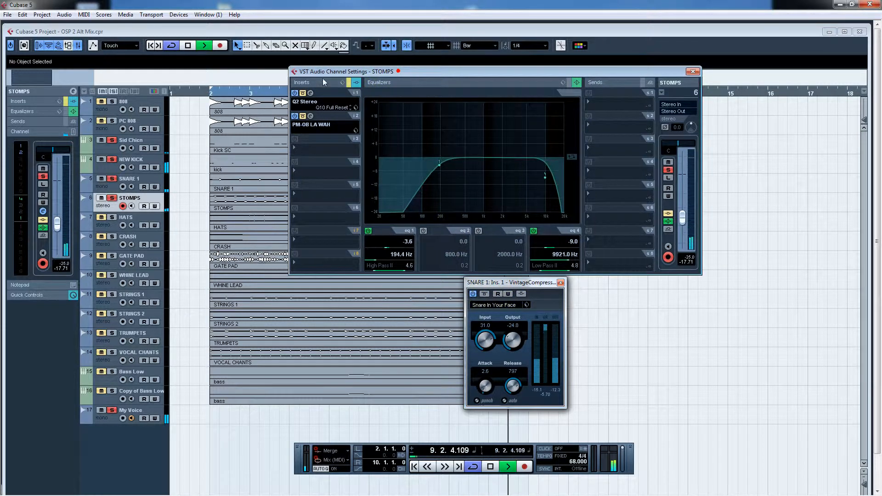
# - Open the PM-OB LA WAH insert on STOMPS and raise the channel fader to -2.29 dB
pyautogui.click(311, 116)
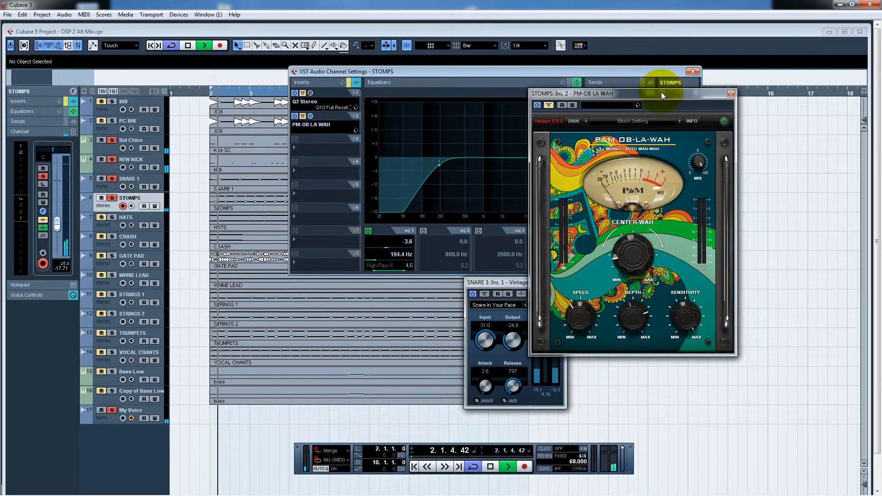
pyautogui.moveTo(661, 92); pyautogui.dragTo(600, 85)
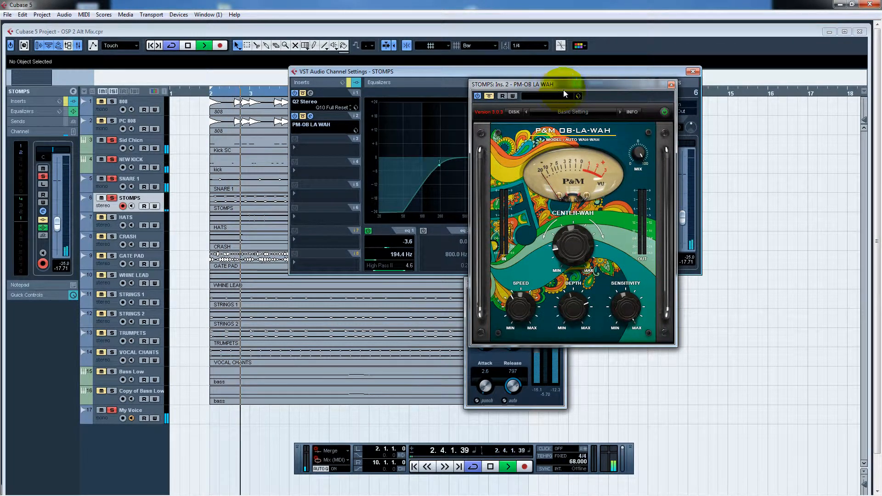
pyautogui.moveTo(577, 85); pyautogui.dragTo(579, 73)
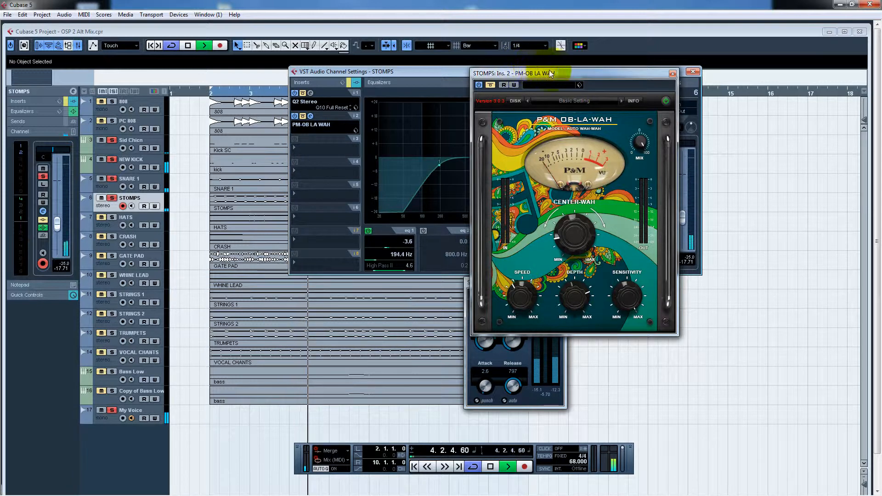
pyautogui.moveTo(578, 73); pyautogui.dragTo(509, 70)
pyautogui.moveTo(688, 228); pyautogui.dragTo(683, 182)
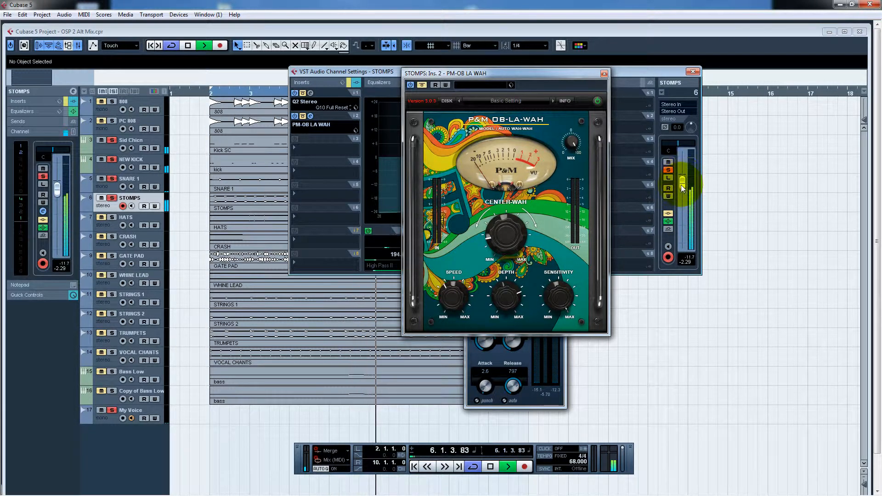
# - Compare STOMPS with the PM-OB LA WAH bypassed and active, leaving the effect out of bypass
pyautogui.click(422, 85)
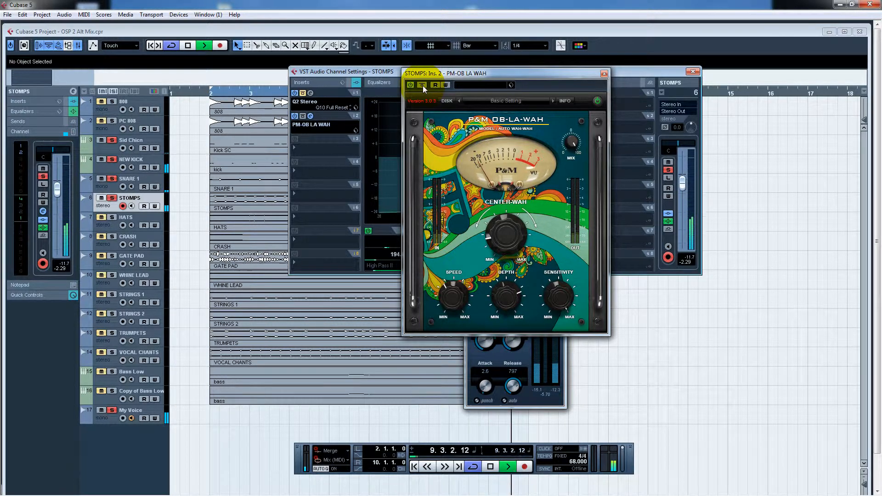
pyautogui.click(422, 85)
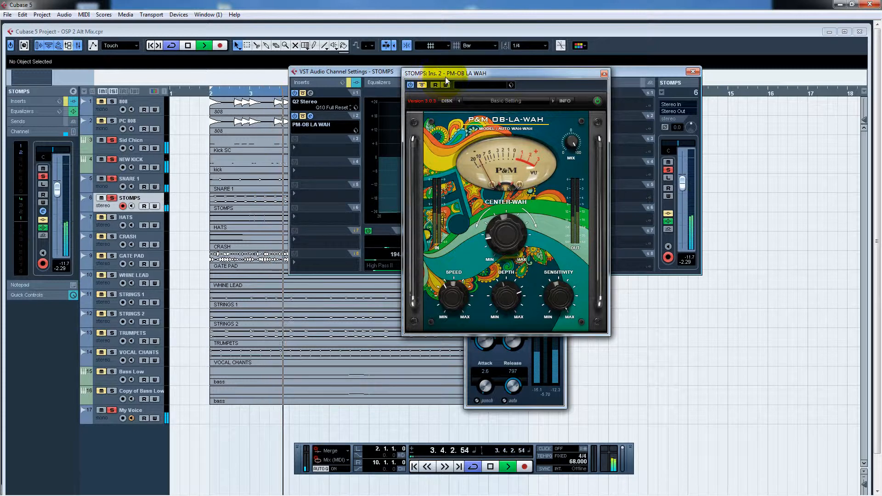
pyautogui.moveTo(449, 75); pyautogui.dragTo(452, 74)
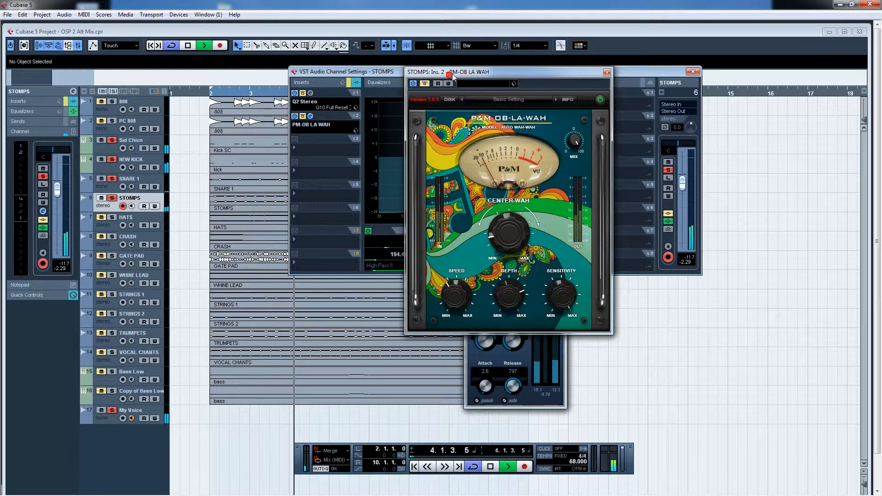
pyautogui.click(425, 84)
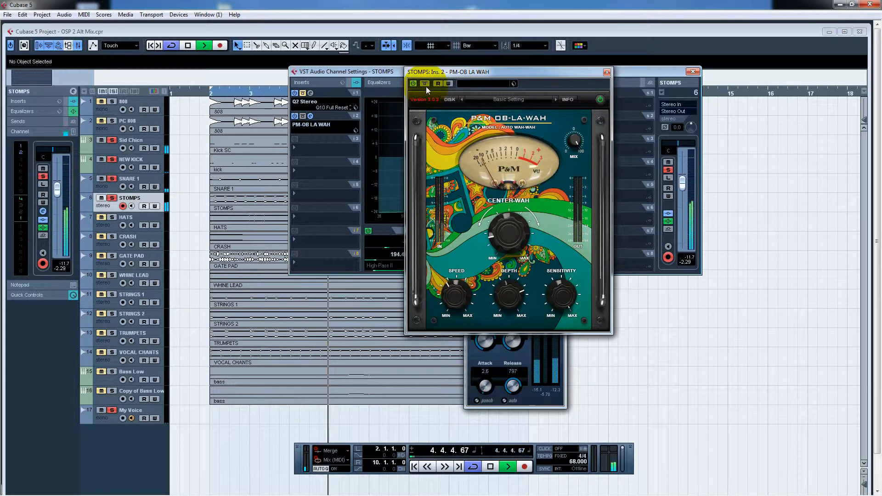
pyautogui.click(426, 86)
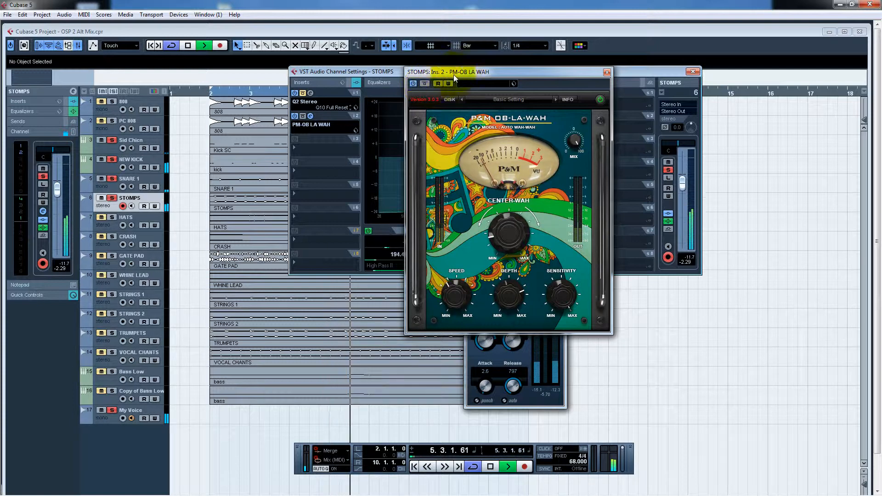
# - Open the Q2 Stereo equalizer on STOMPS, take it out of bypass, and close its window
pyautogui.click(311, 93)
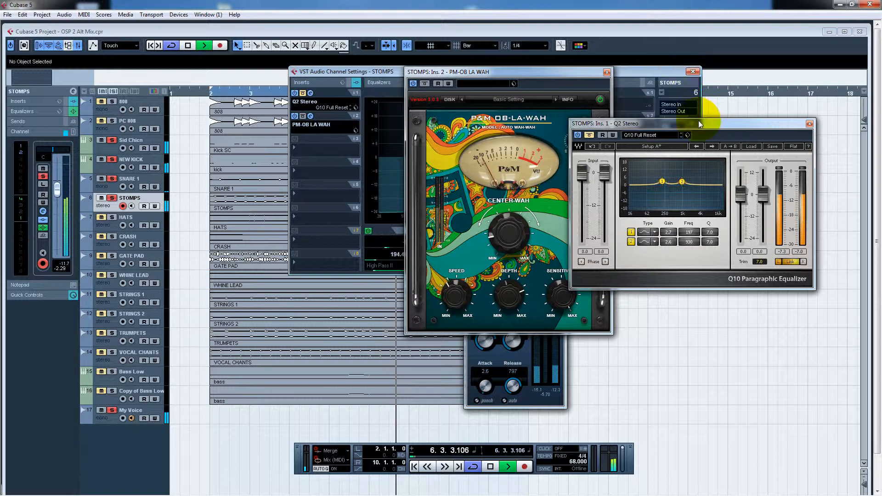
pyautogui.moveTo(700, 125); pyautogui.dragTo(633, 95)
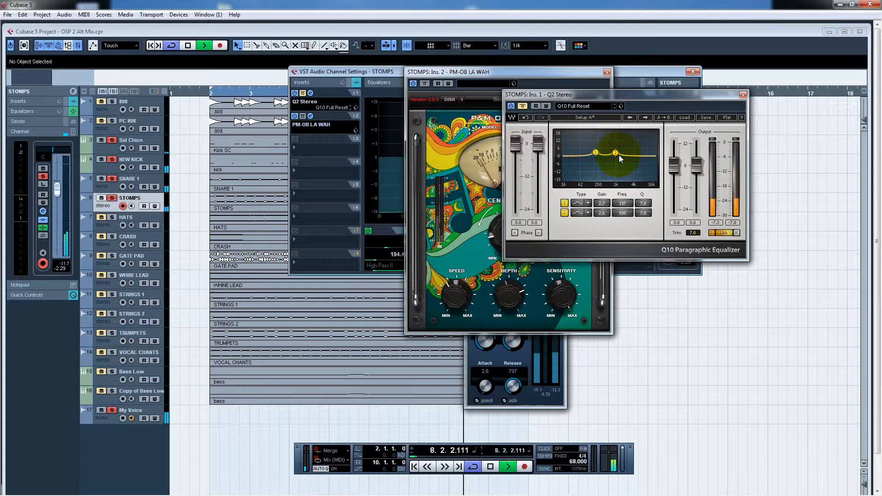
pyautogui.click(522, 106)
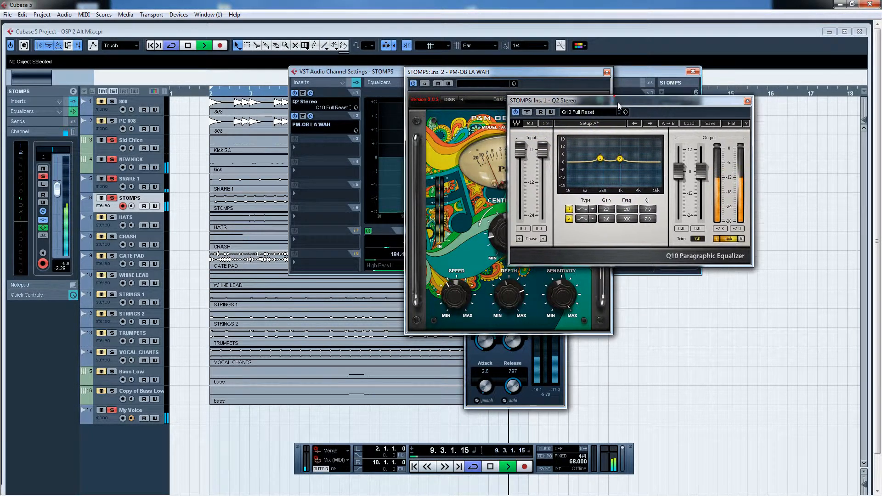
pyautogui.click(742, 94)
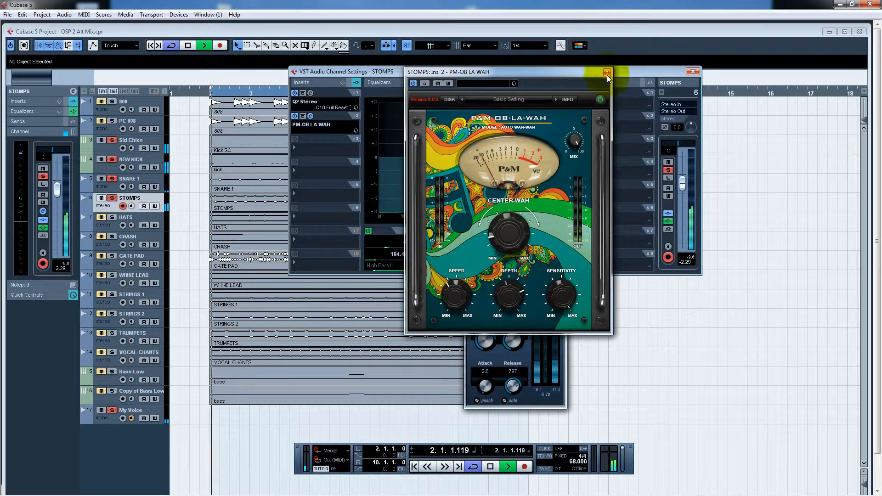
# - Lower the STOMPS fader to -17.71 dB and close the open plug-in and channel settings windows
pyautogui.click(607, 72)
pyautogui.moveTo(683, 189); pyautogui.dragTo(685, 217)
pyautogui.press('F2')
pyautogui.click(693, 71)
pyautogui.click(561, 283)
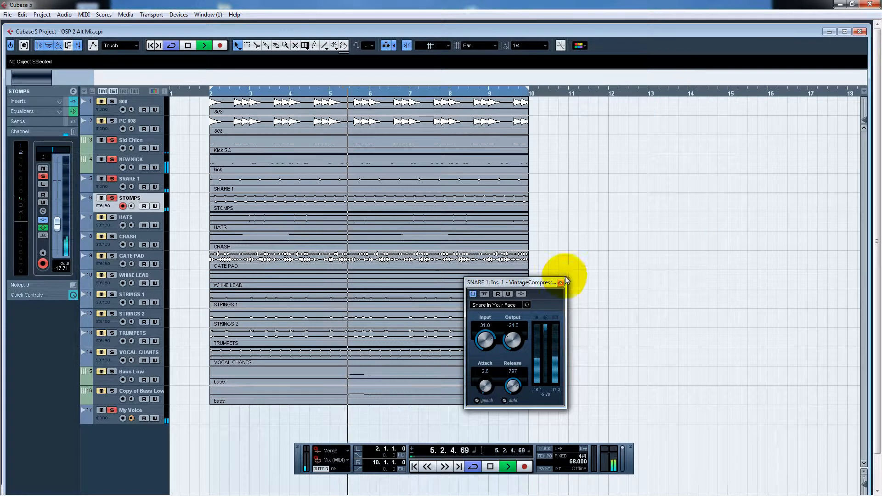
# - Open the JJP-Cymb-Perc Stereo insert on HATS and raise the channel fader to -1.26 dB
pyautogui.click(119, 220)
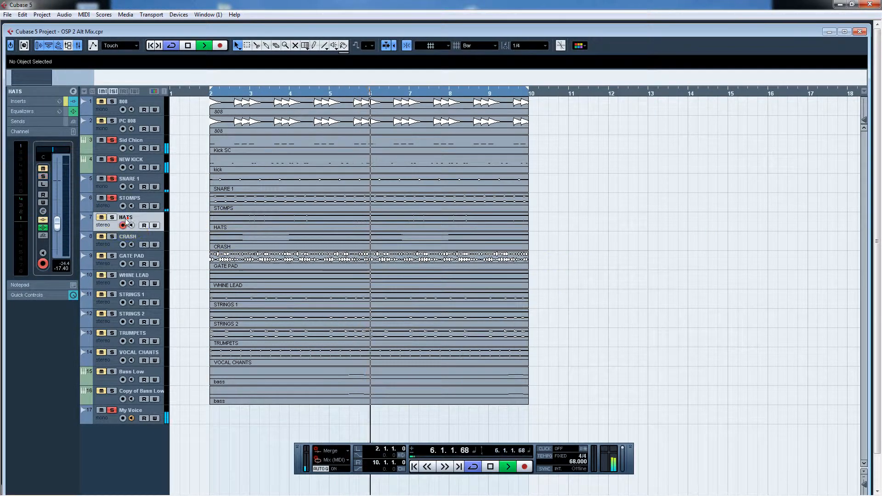
pyautogui.click(73, 91)
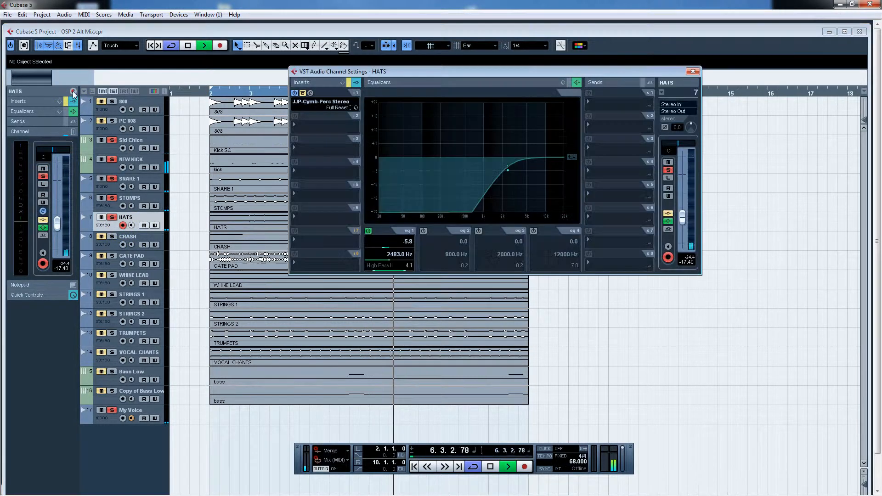
pyautogui.moveTo(423, 75); pyautogui.dragTo(434, 76)
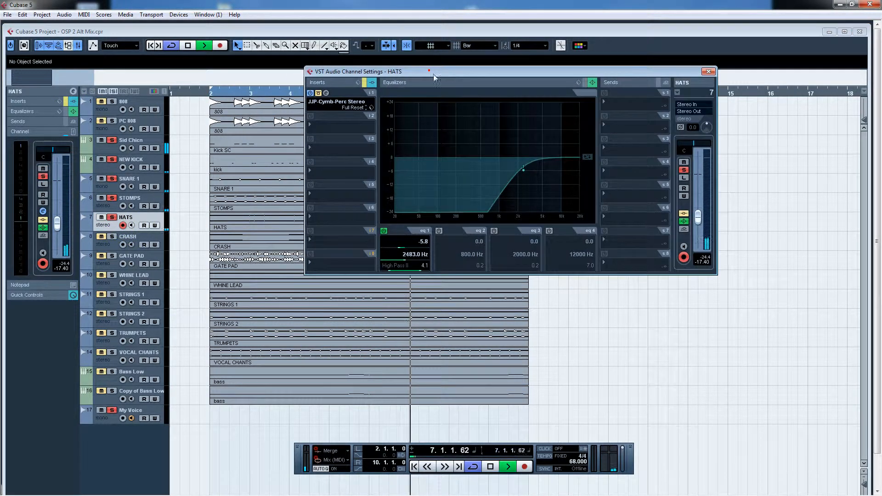
pyautogui.click(326, 94)
pyautogui.moveTo(426, 175); pyautogui.dragTo(433, 119)
pyautogui.moveTo(699, 217); pyautogui.dragTo(699, 178)
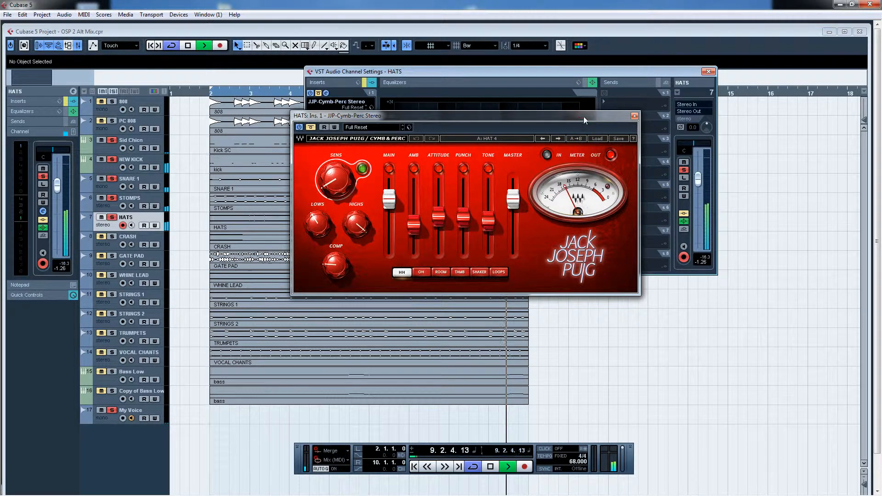
# - Take the JJP-Cymb-Perc Stereo insert on HATS out of bypass and lower the channel fader to -17.40 dB
pyautogui.moveTo(584, 117); pyautogui.dragTo(615, 131)
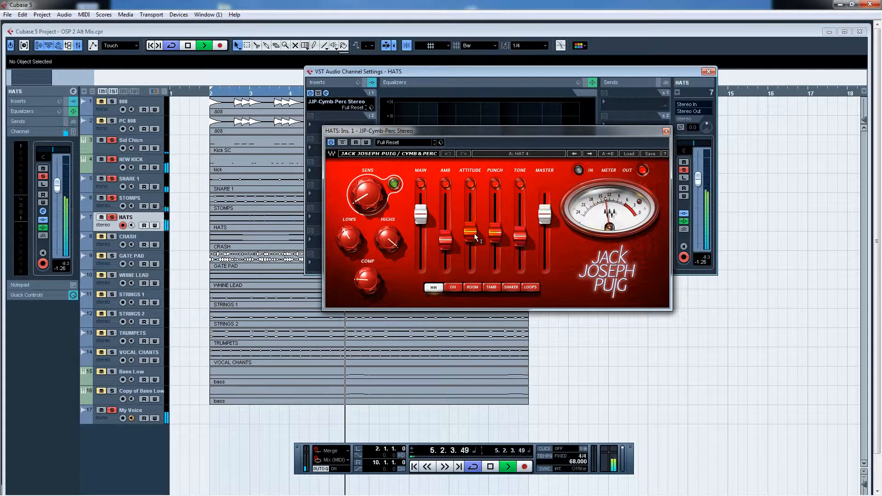
pyautogui.moveTo(471, 233)
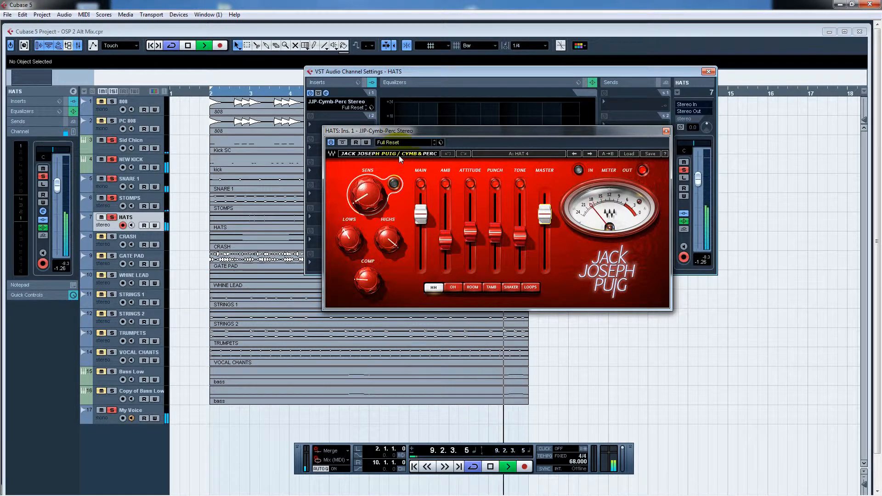
pyautogui.click(666, 133)
pyautogui.moveTo(698, 179); pyautogui.dragTo(702, 218)
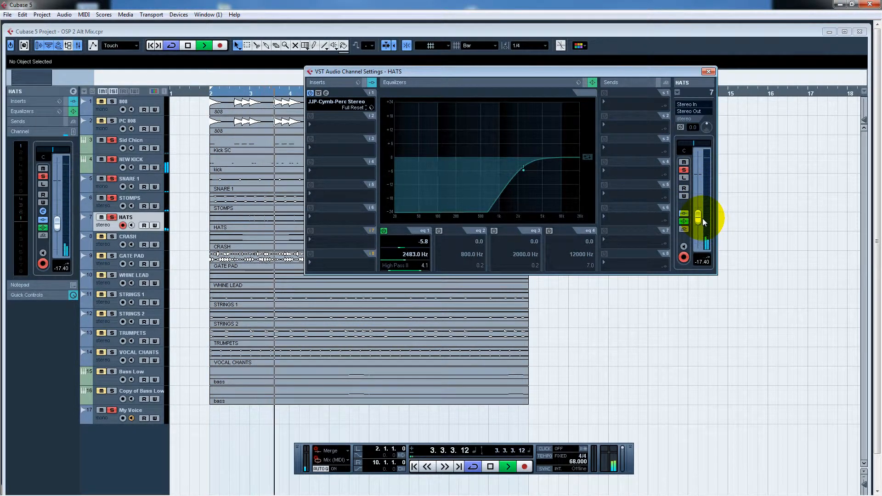
# - Switch the channel settings to CRASH and open its JJP-Cymb-Perc Stereo insert
pyautogui.click(676, 92)
pyautogui.click(694, 174)
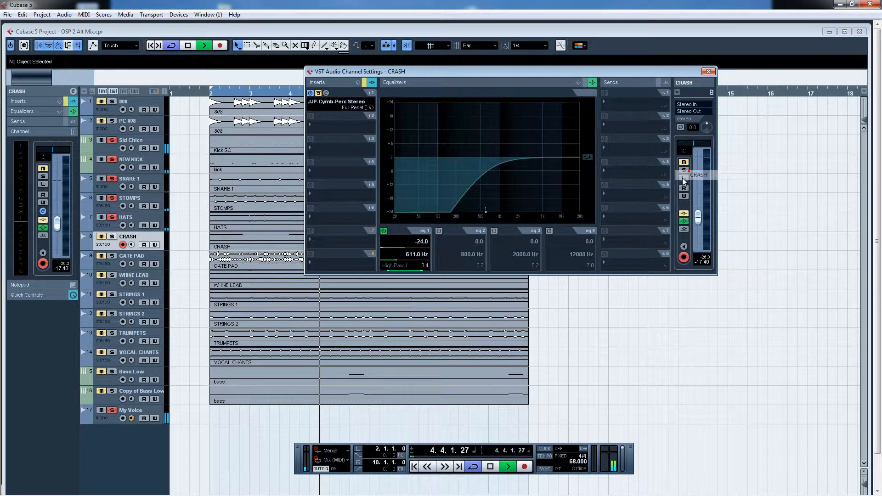
pyautogui.click(348, 105)
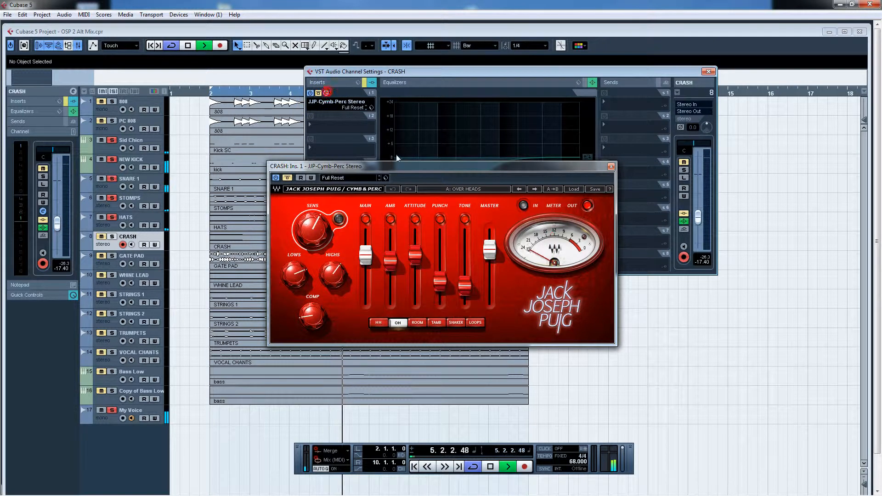
pyautogui.moveTo(399, 166); pyautogui.dragTo(448, 114)
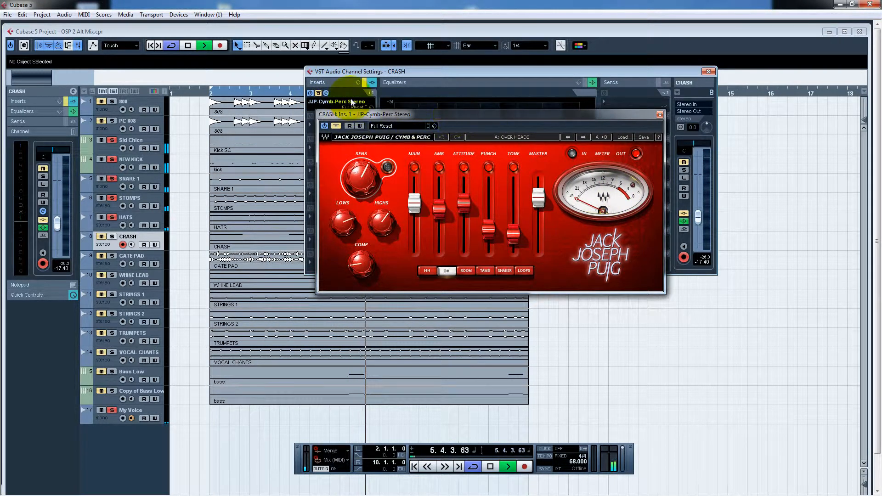
# - Solo the CRASH track and raise its channel fader to -1.02 dB
pyautogui.click(684, 170)
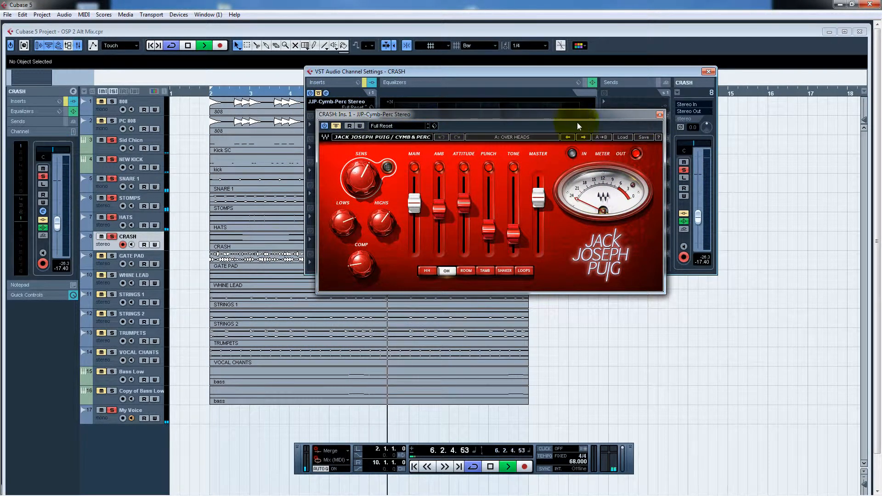
pyautogui.click(696, 219)
pyautogui.moveTo(699, 216); pyautogui.dragTo(698, 178)
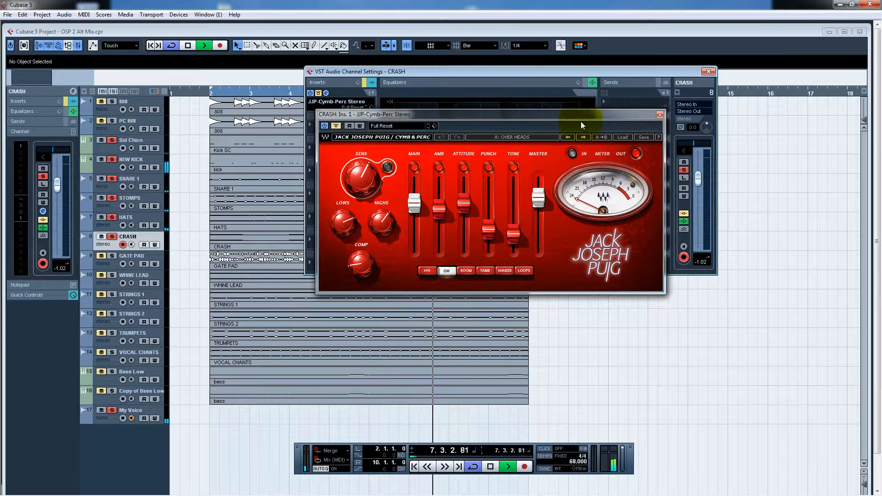
# - Take the JJP-Cymb-Perc Stereo insert on CRASH out of bypass and lower the channel fader to -17.40 dB
pyautogui.moveTo(575, 117); pyautogui.dragTo(509, 101)
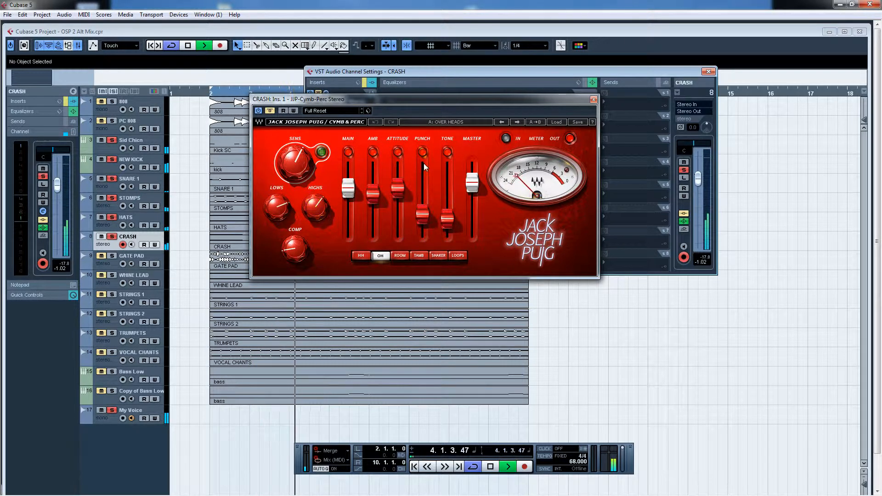
pyautogui.click(270, 113)
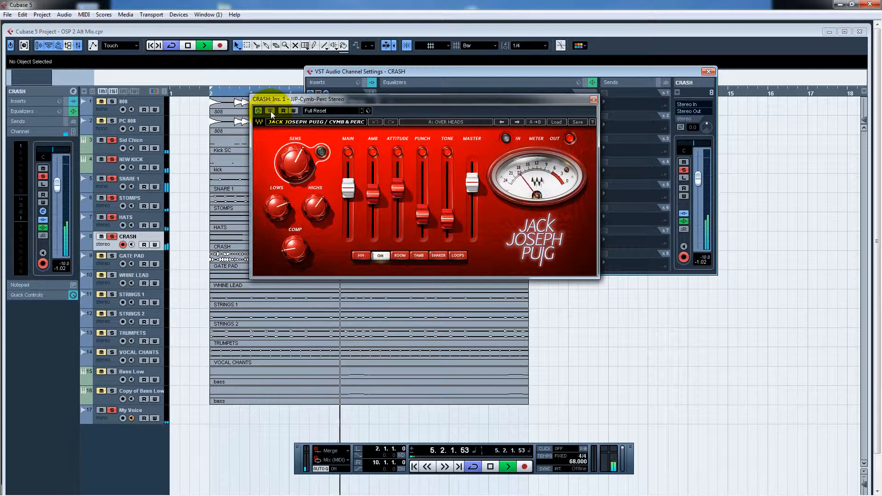
pyautogui.click(593, 99)
pyautogui.moveTo(700, 184); pyautogui.dragTo(700, 220)
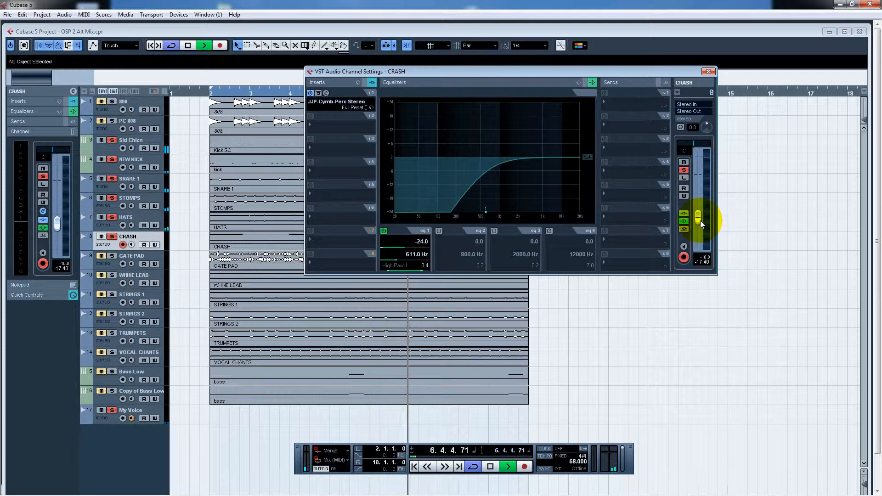
# - Switch the channel settings to GATE PAD and open its Compressor insert
pyautogui.click(677, 94)
pyautogui.click(692, 183)
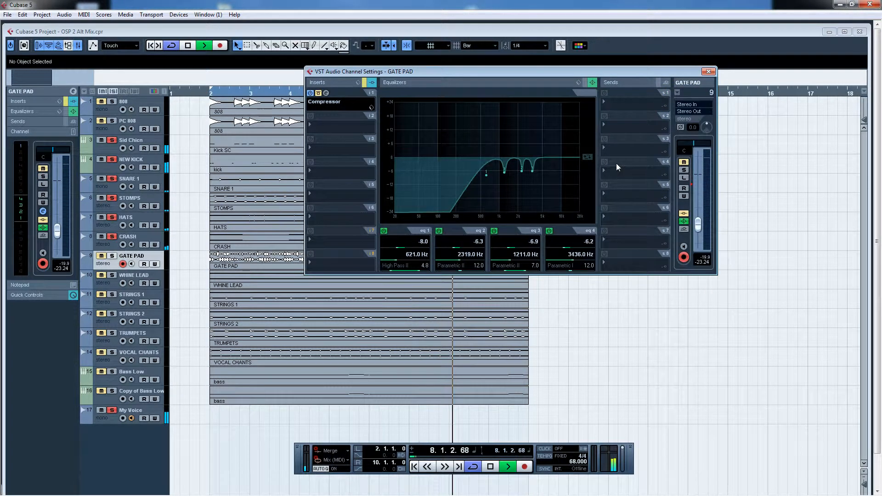
pyautogui.click(323, 89)
# - Solo the GATE PAD track and raise its channel fader to -7.32 dB, keeping the Compressor window in view
pyautogui.click(680, 167)
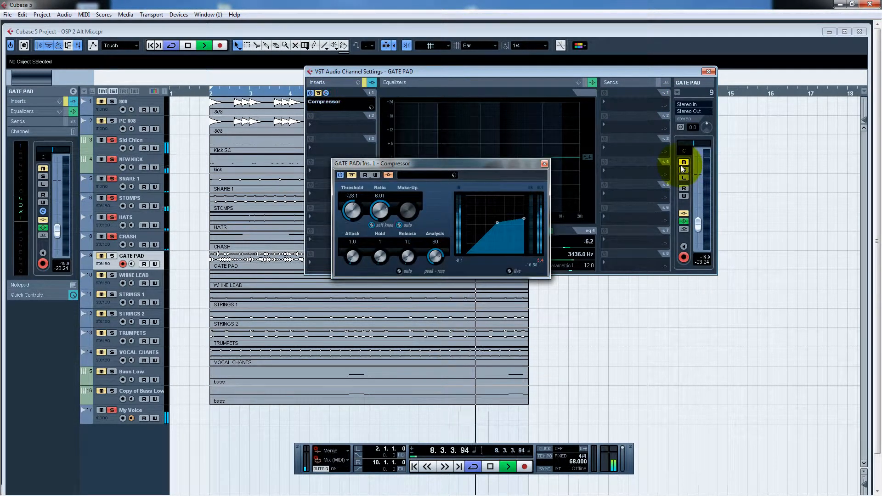
pyautogui.click(678, 194)
pyautogui.moveTo(696, 220); pyautogui.dragTo(700, 196)
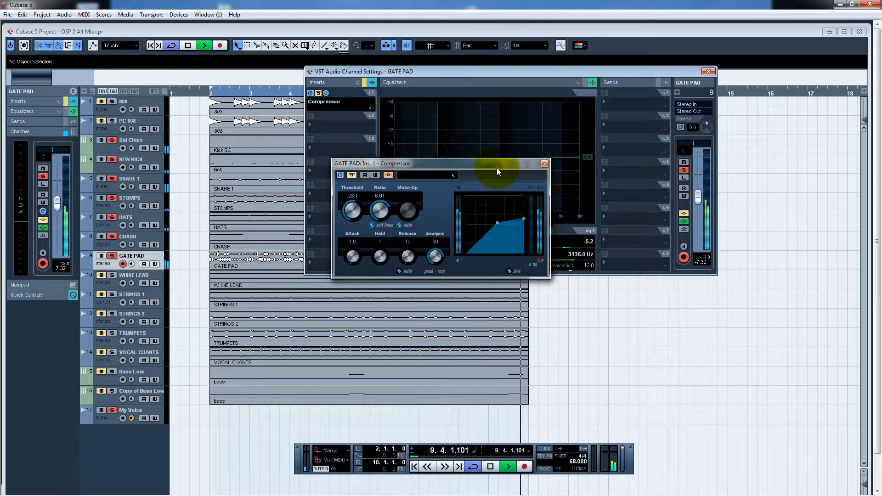
pyautogui.moveTo(497, 167); pyautogui.dragTo(508, 114)
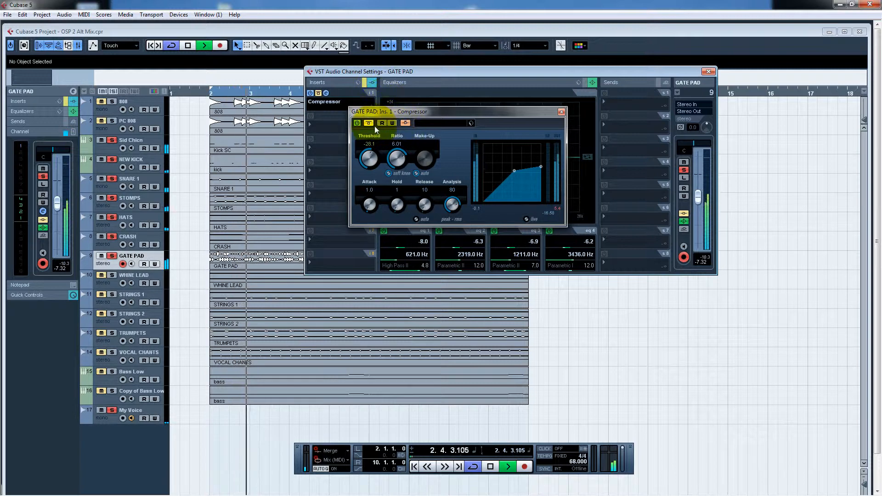
pyautogui.moveTo(435, 110); pyautogui.dragTo(454, 106)
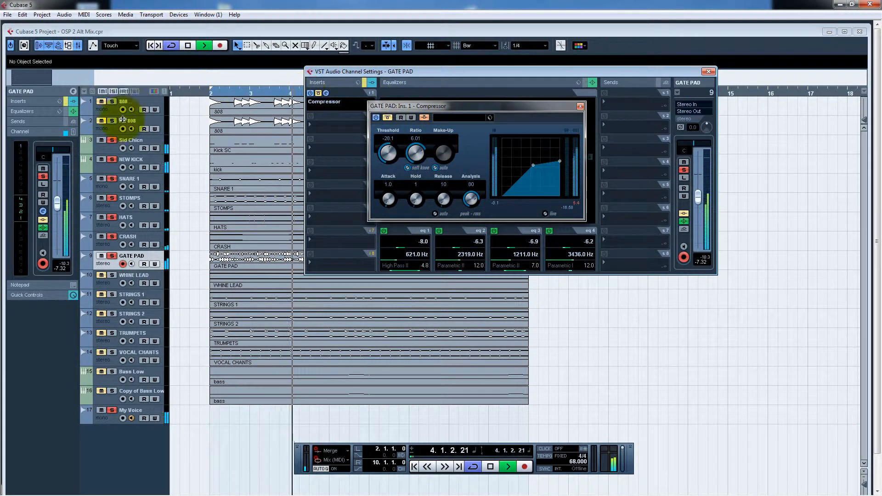
# - Check the sends from the Sid Chicn channel to the compressors, then close its channel settings
pyautogui.click(117, 142)
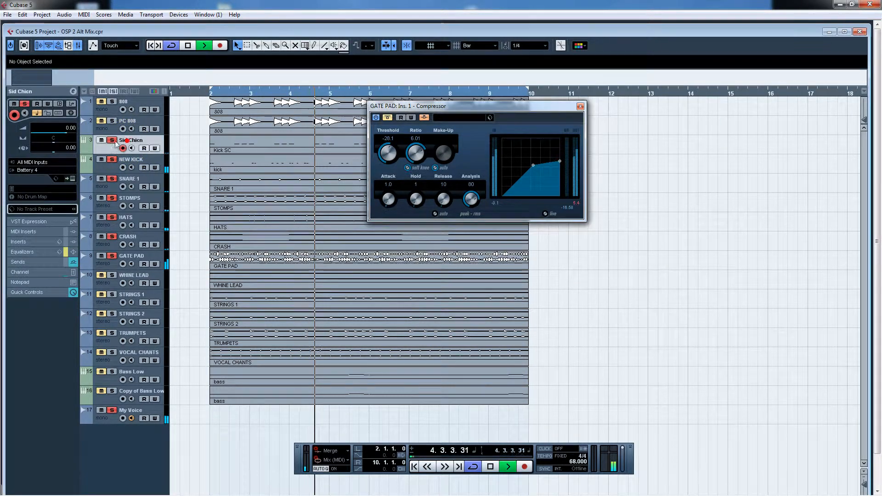
pyautogui.click(72, 91)
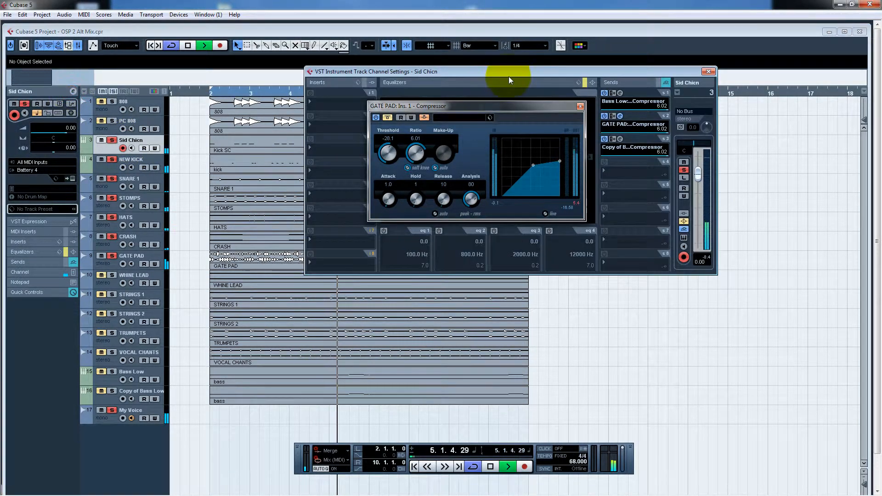
pyautogui.moveTo(509, 76); pyautogui.dragTo(506, 205)
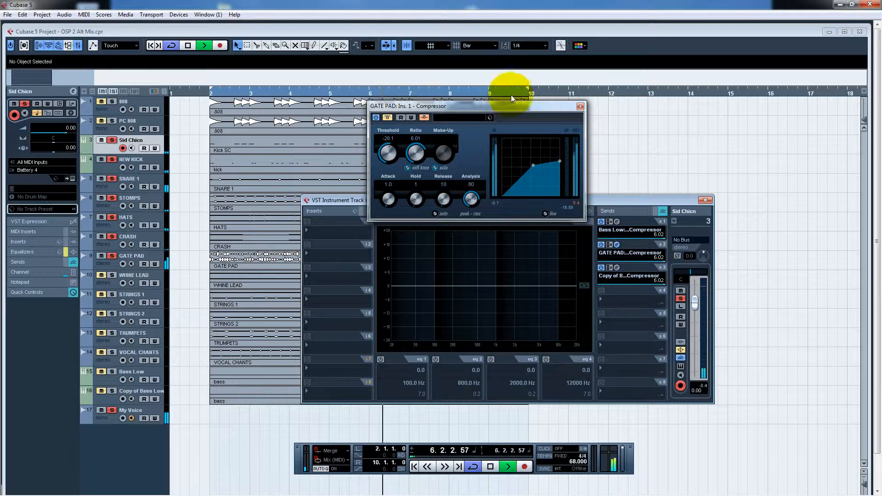
pyautogui.click(705, 200)
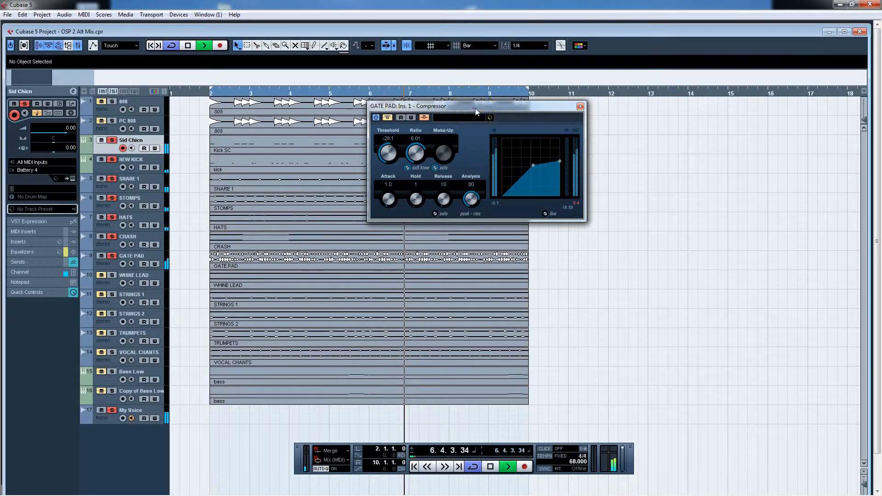
# - Take the Compressor on GATE PAD out of bypass and close its window
pyautogui.moveTo(406, 106); pyautogui.dragTo(536, 108)
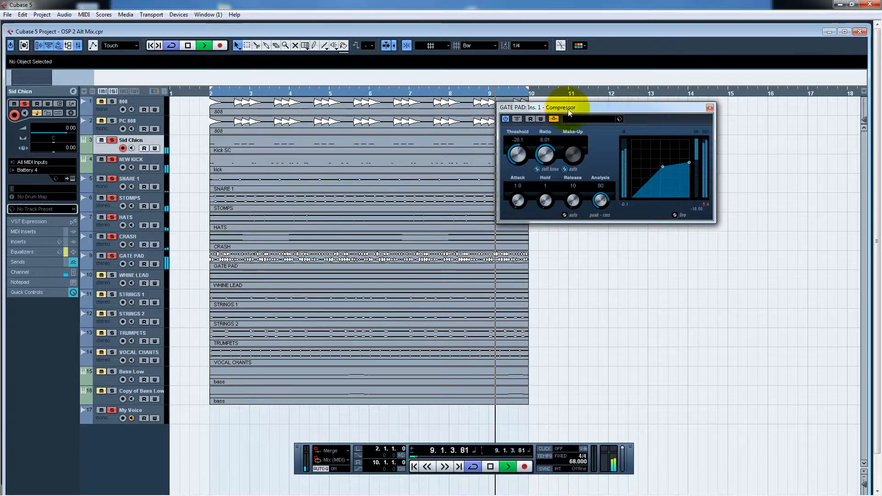
pyautogui.moveTo(579, 107); pyautogui.dragTo(664, 108)
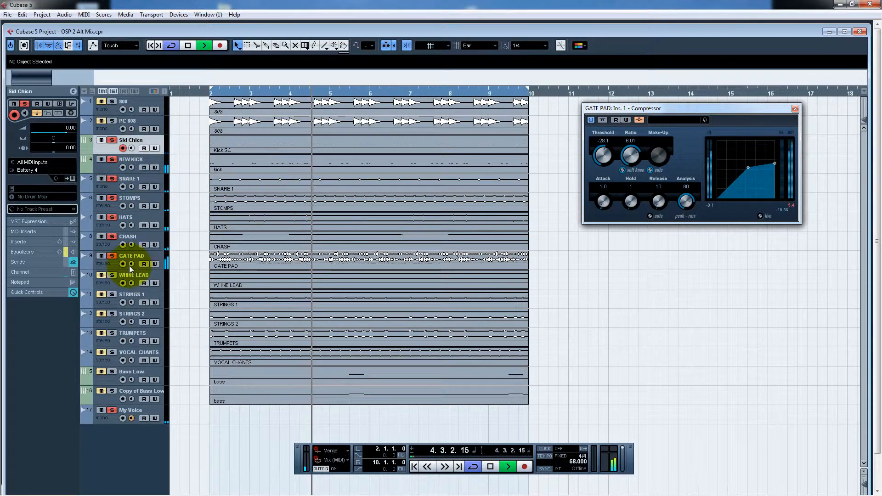
pyautogui.click(795, 108)
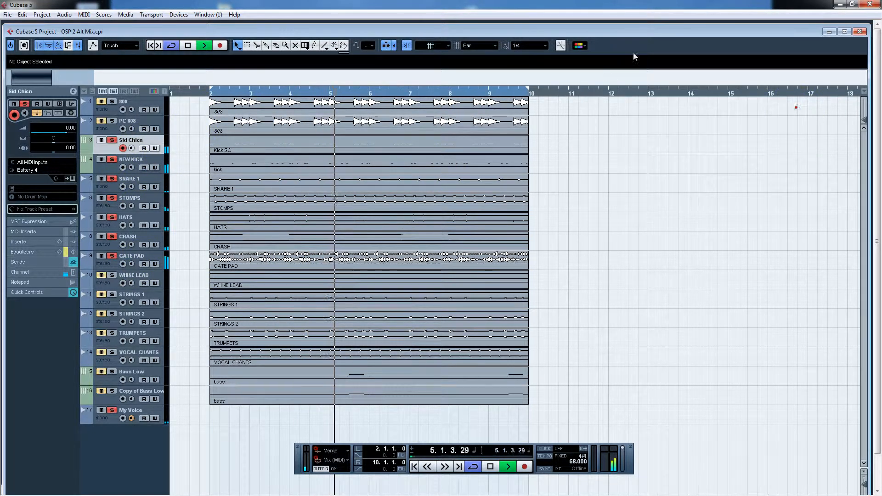
# - Bring up the channel settings for GATE PAD and lower its fader to -21.59 dB
pyautogui.click(73, 91)
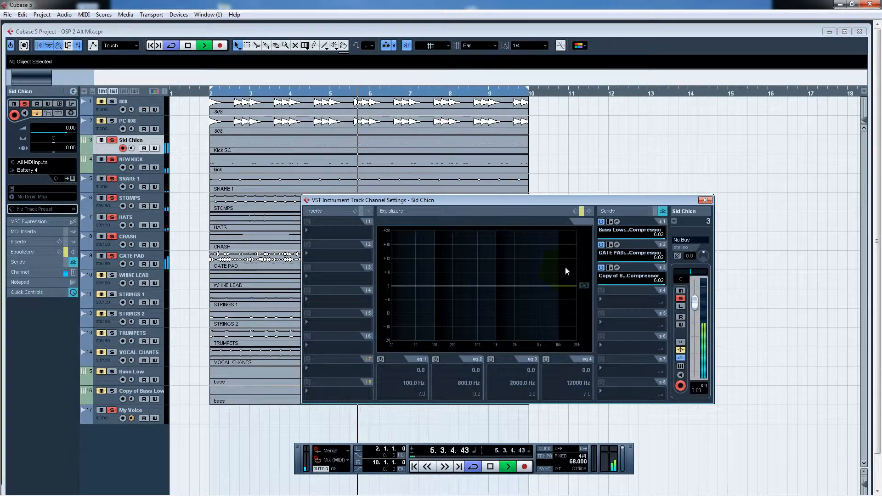
pyautogui.moveTo(695, 305)
pyautogui.mouseDown()
pyautogui.moveTo(702, 339)
pyautogui.moveTo(703, 301)
pyautogui.mouseUp()
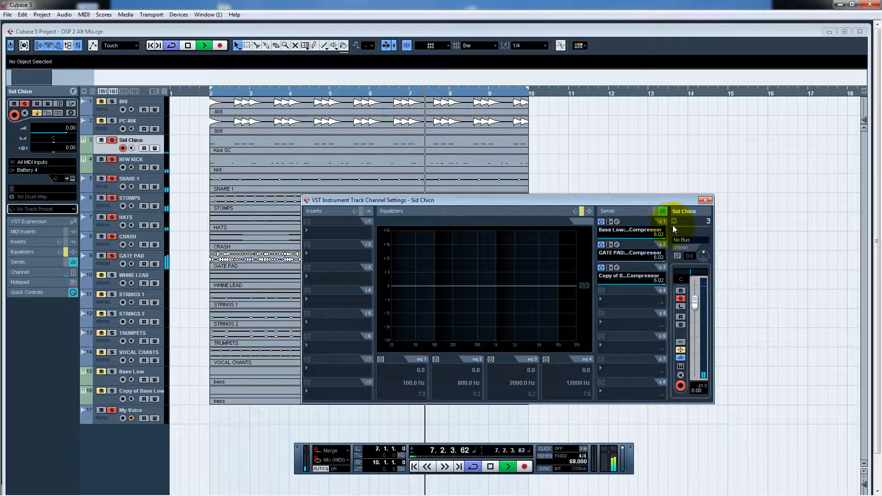
pyautogui.click(674, 221)
pyautogui.click(700, 314)
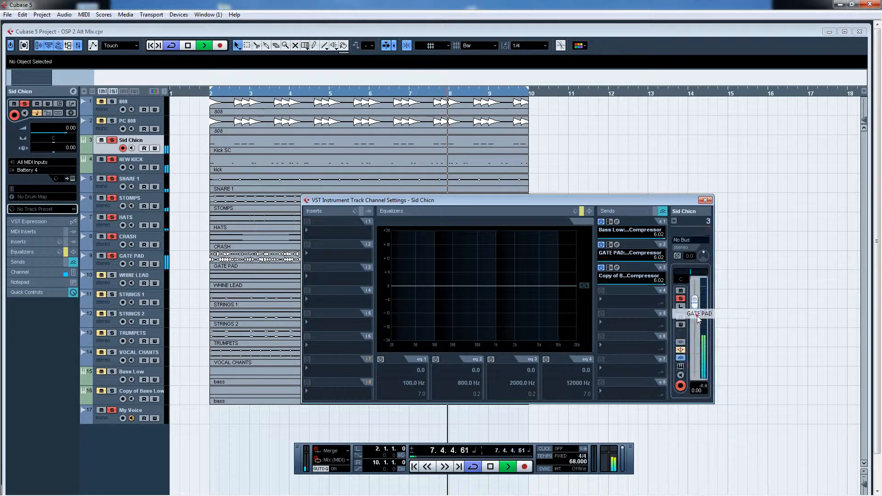
pyautogui.moveTo(692, 327); pyautogui.dragTo(700, 355)
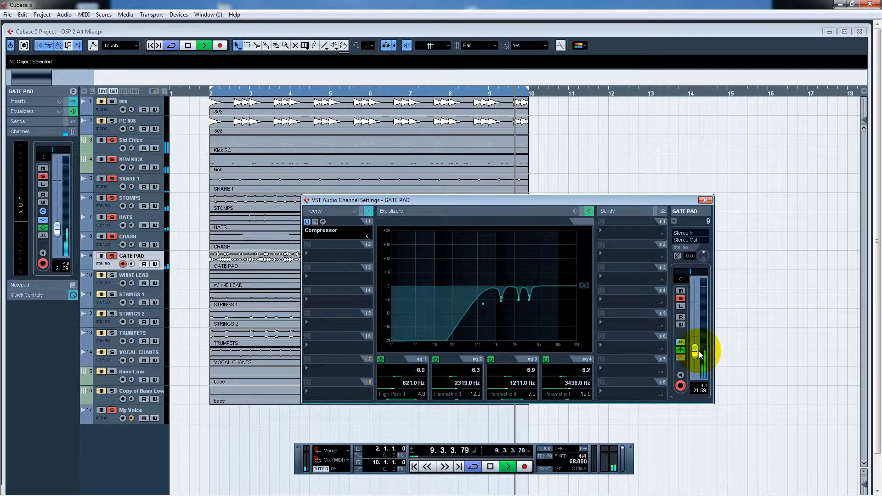
# - Switch the channel settings to WHINE LEAD, solo the track, and open its MDynamics insert
pyautogui.click(674, 221)
pyautogui.click(689, 324)
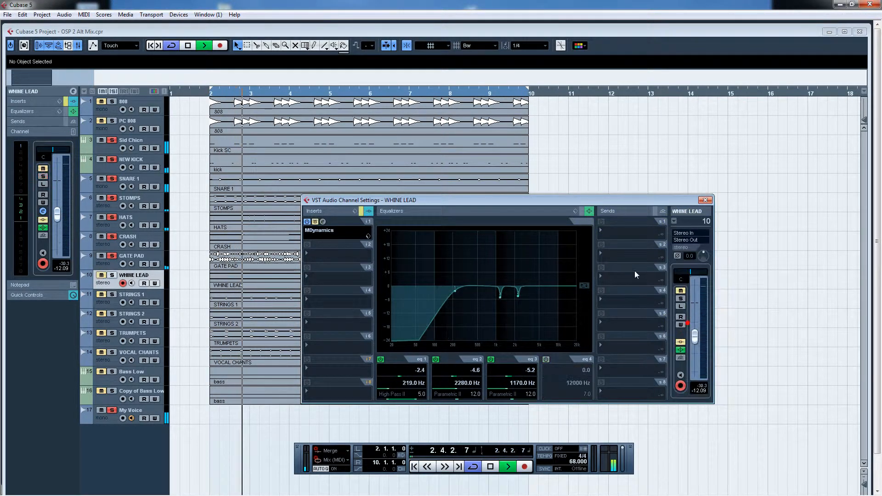
pyautogui.moveTo(591, 199); pyautogui.dragTo(592, 108)
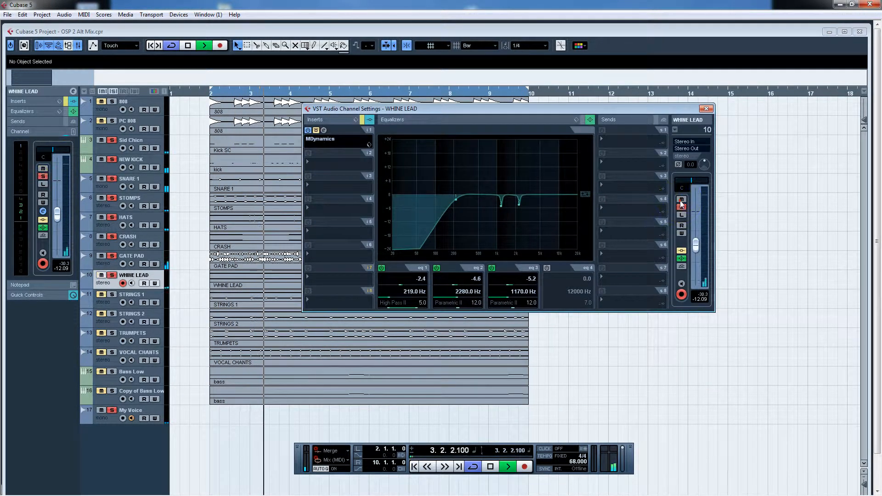
pyautogui.click(324, 130)
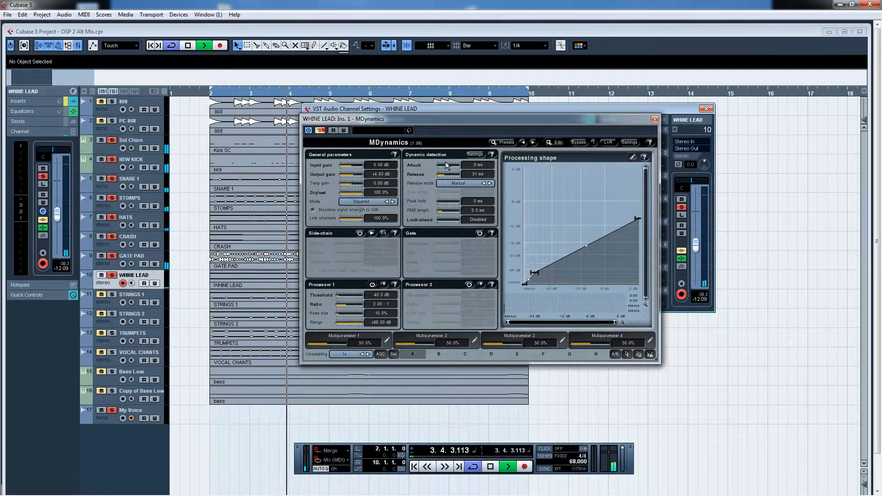
pyautogui.moveTo(506, 120); pyautogui.dragTo(545, 106)
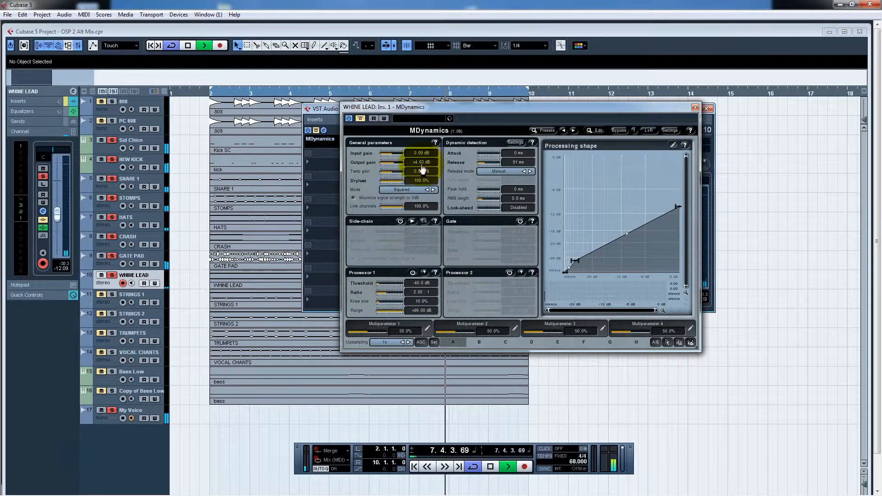
# - Take the MDynamics insert on WHINE LEAD out of bypass and close its window
pyautogui.moveTo(562, 109); pyautogui.dragTo(485, 189)
pyautogui.click(285, 191)
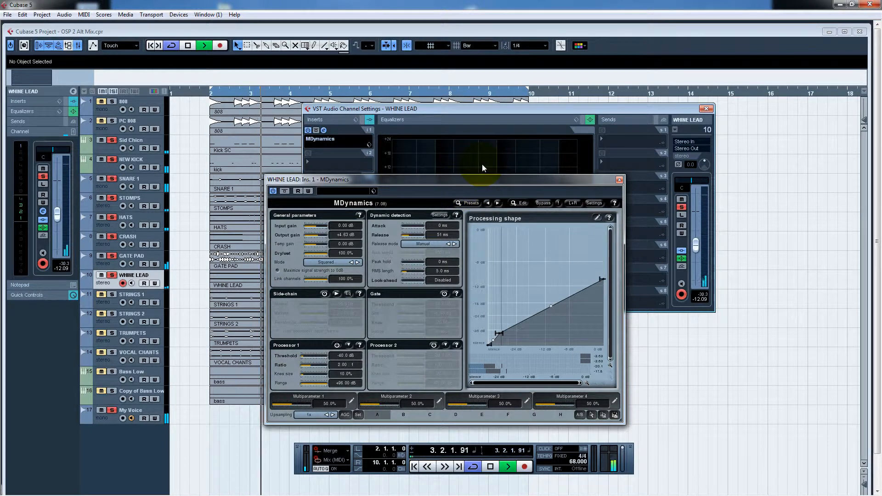
pyautogui.click(619, 180)
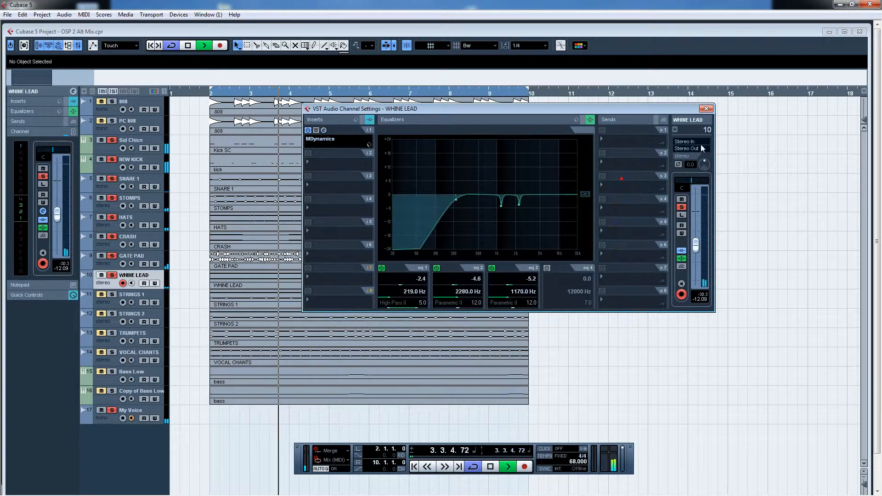
# - Bring up the channel settings for STRINGS 1, solo the track, and enable its API-550B Stereo insert
pyautogui.click(674, 130)
pyautogui.click(700, 242)
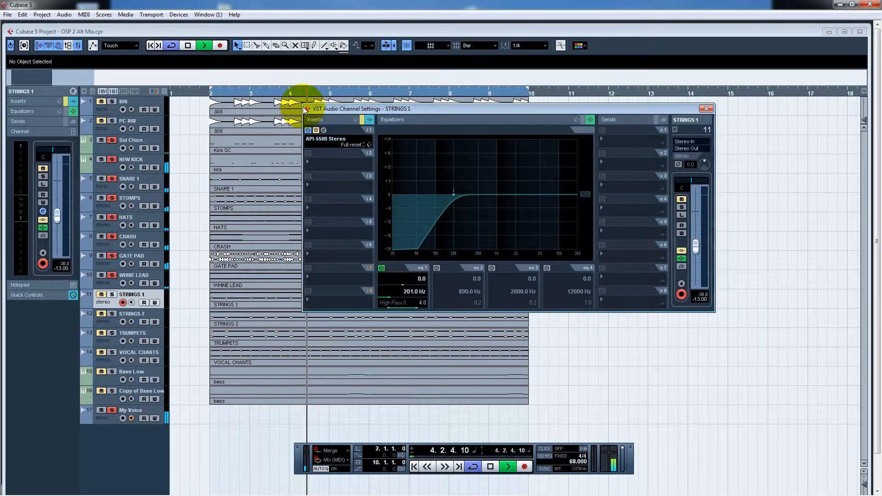
pyautogui.click(324, 130)
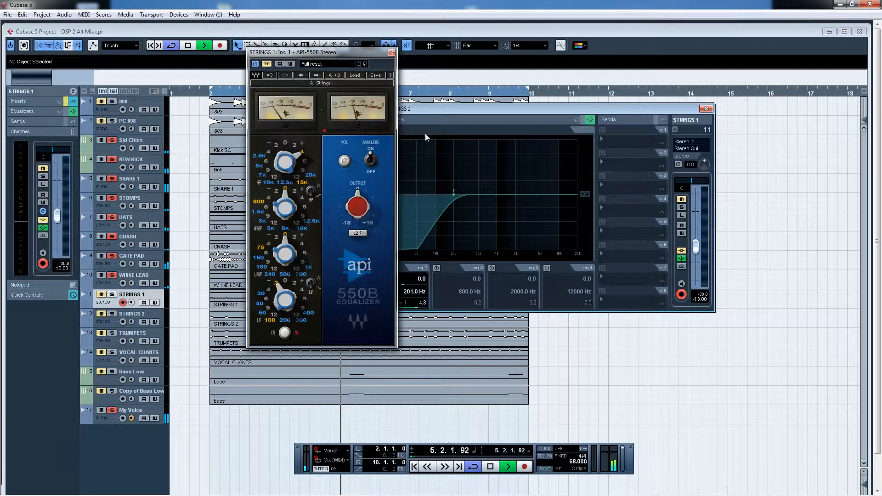
pyautogui.click(682, 207)
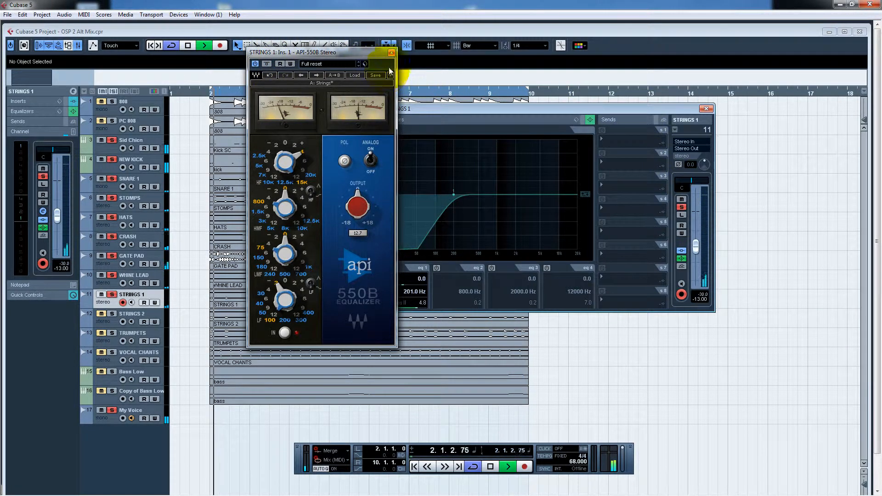
# - Switch the channel settings to STRINGS 2, then unmute and solo the track
pyautogui.click(675, 130)
pyautogui.click(699, 243)
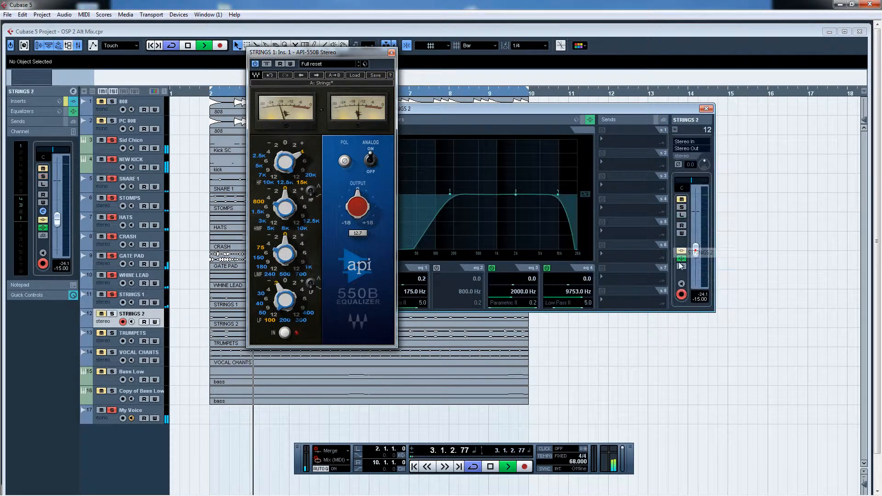
pyautogui.click(681, 199)
pyautogui.click(681, 206)
pyautogui.click(683, 250)
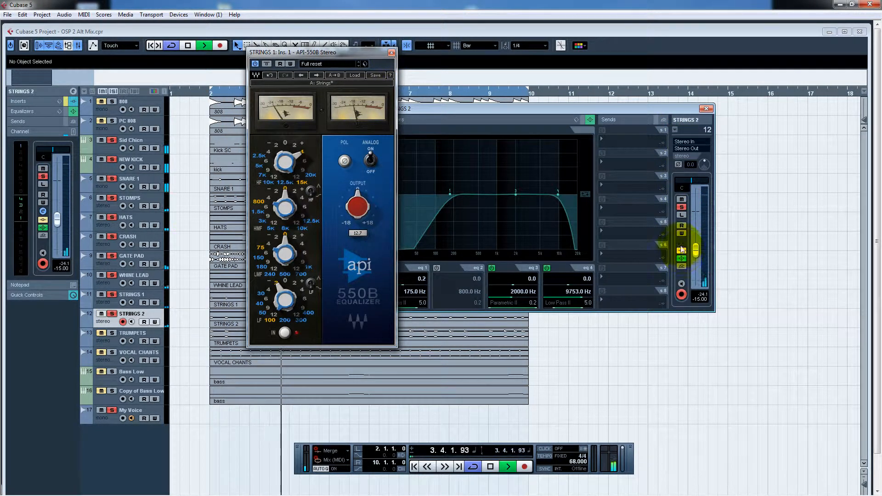
pyautogui.click(683, 256)
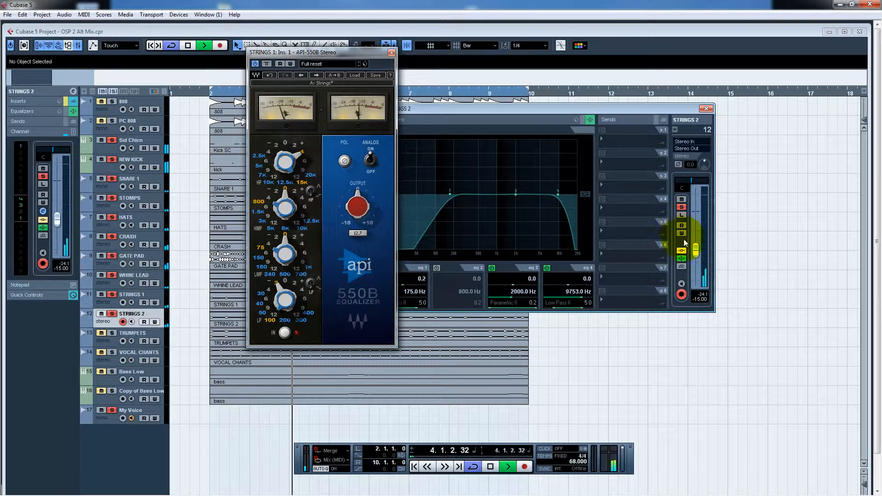
pyautogui.click(681, 284)
# - Open the API-550A Stereo insert on STRINGS 2 and take it out of bypass
pyautogui.moveTo(442, 113); pyautogui.dragTo(548, 136)
pyautogui.moveTo(415, 131); pyautogui.dragTo(460, 140)
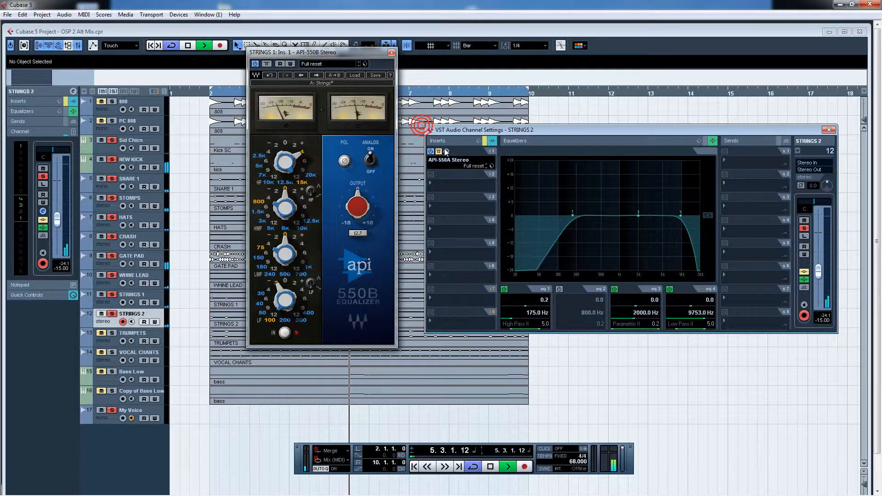
pyautogui.click(446, 151)
pyautogui.moveTo(430, 110); pyautogui.dragTo(324, 52)
pyautogui.click(287, 63)
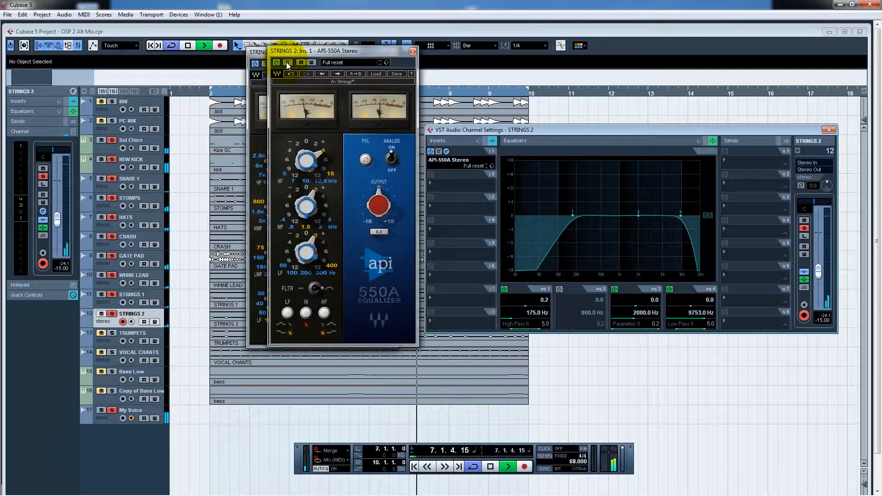
# - Examine the high, mid and low band settings of the API-550A on STRINGS 2, then close both strings equalizer windows
pyautogui.click(306, 160)
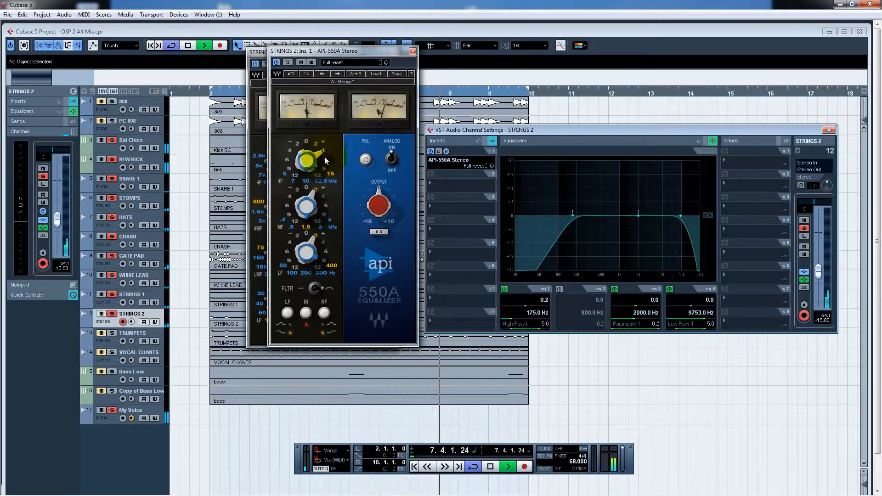
pyautogui.click(316, 203)
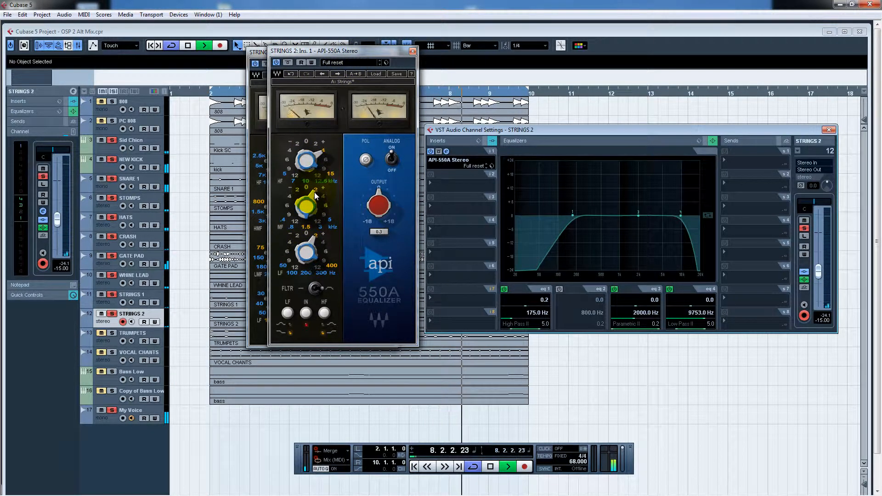
pyautogui.click(327, 268)
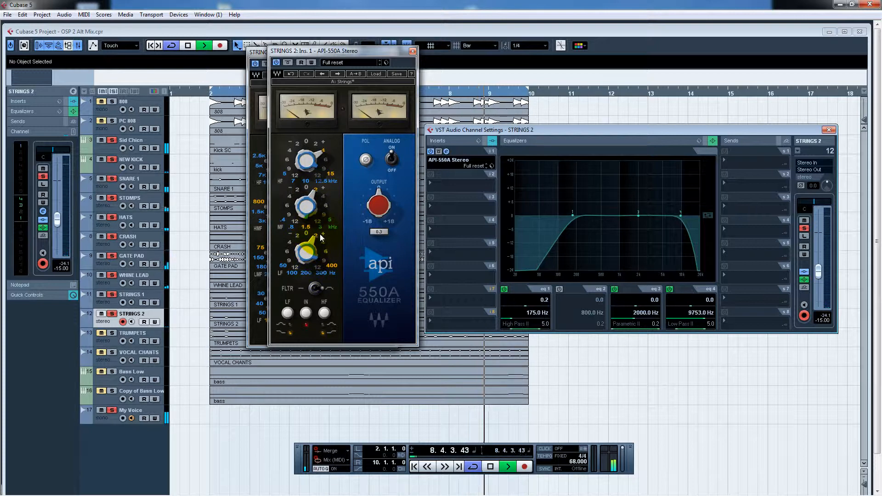
pyautogui.click(387, 43)
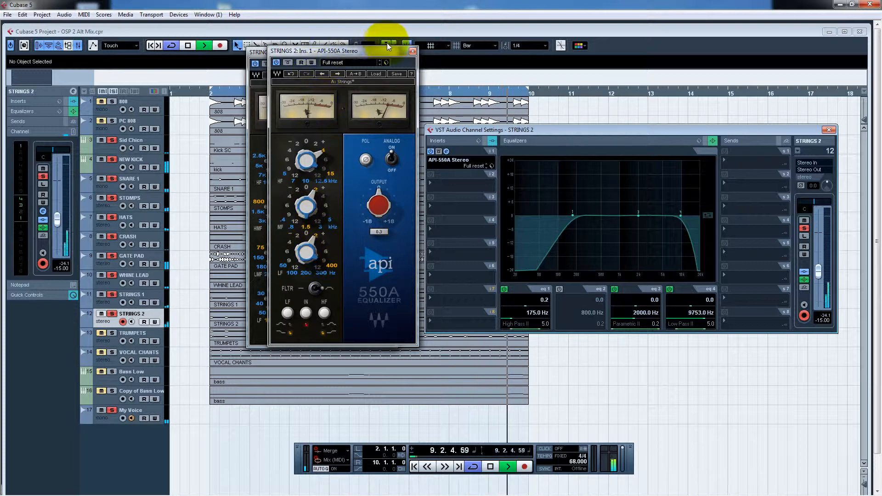
pyautogui.click(323, 313)
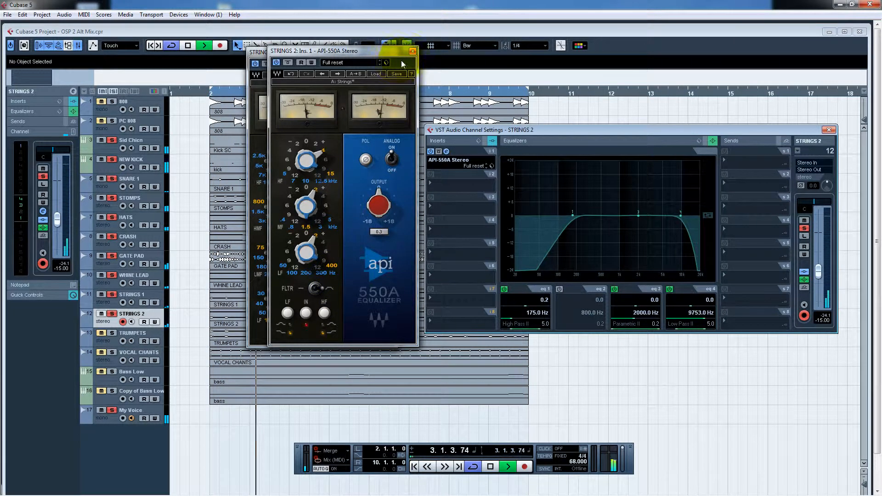
pyautogui.click(412, 51)
pyautogui.click(391, 53)
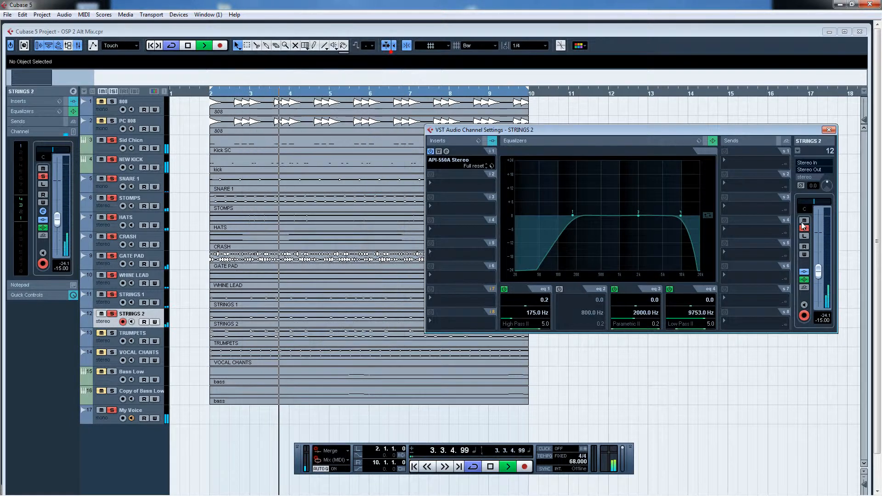
# - Switch the channel settings to TRUMPETS, solo the track, and open its API-550B Stereo insert
pyautogui.click(798, 151)
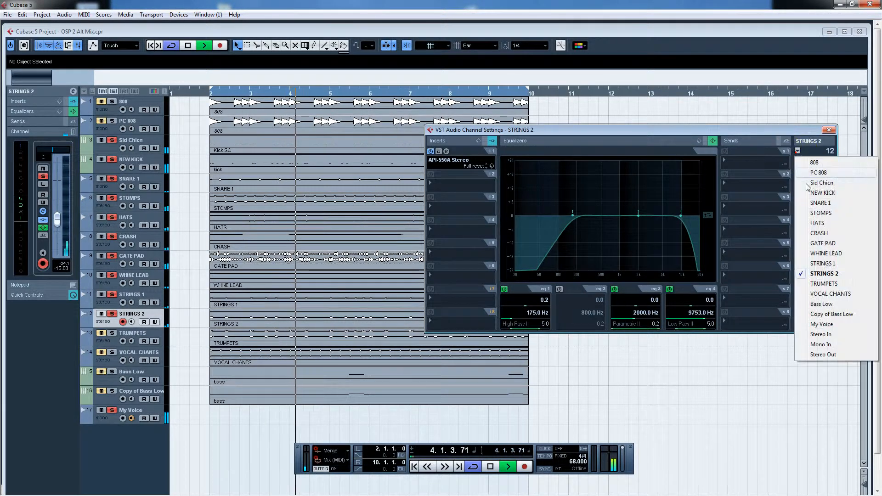
pyautogui.click(823, 284)
pyautogui.click(804, 228)
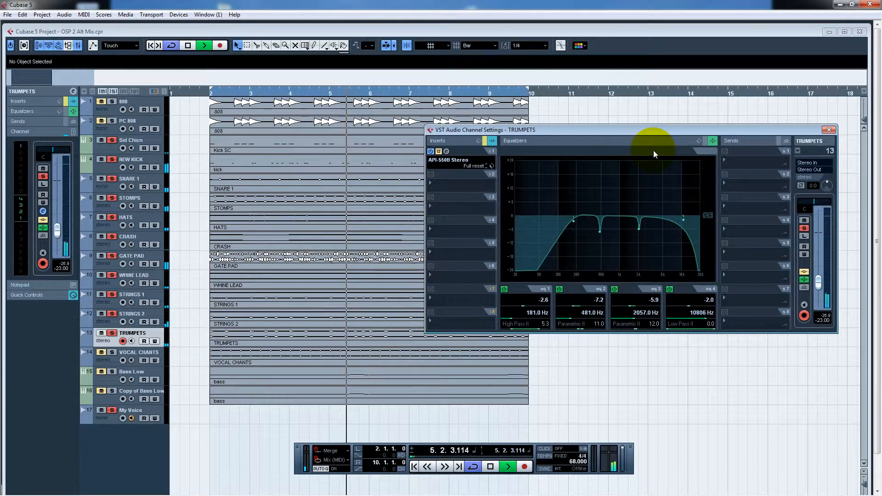
pyautogui.click(446, 151)
pyautogui.click(366, 118)
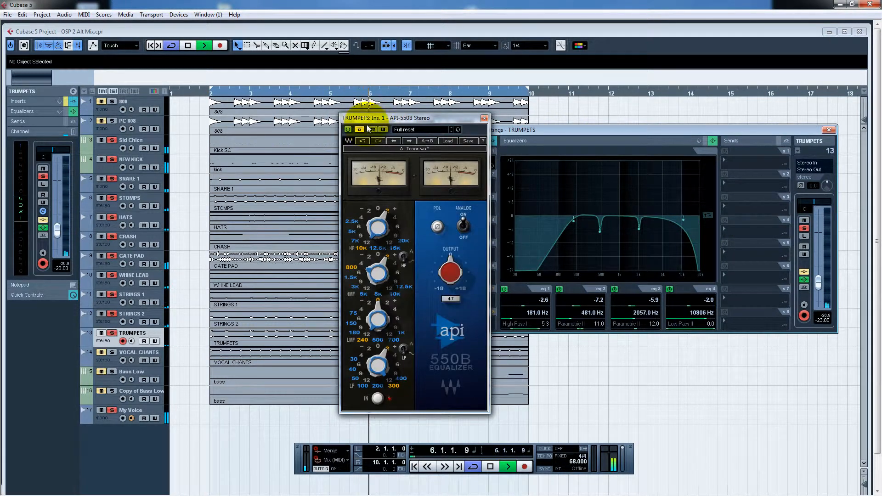
pyautogui.moveTo(374, 119); pyautogui.dragTo(366, 107)
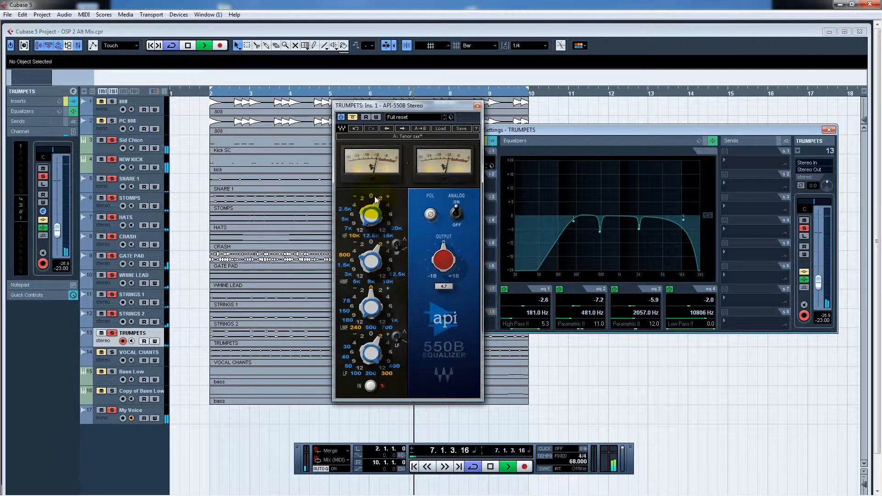
# - Check the four band settings of the API-550B on TRUMPETS and take the insert out of bypass
pyautogui.click(363, 260)
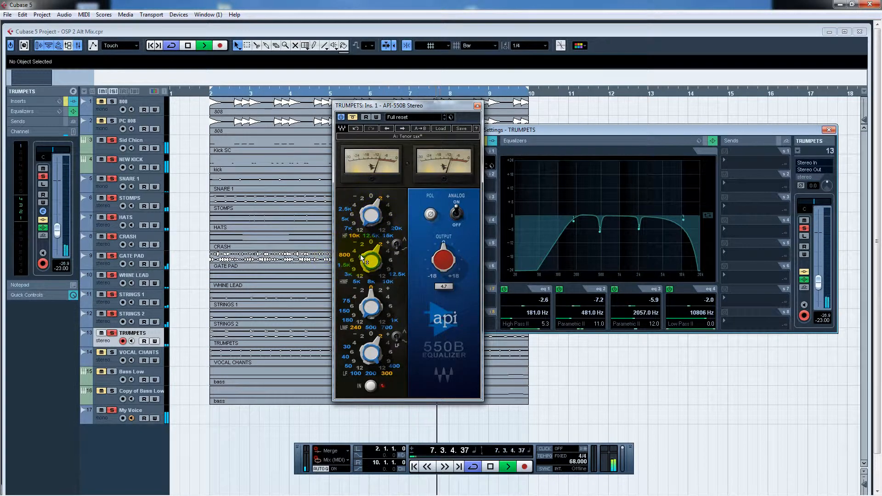
pyautogui.click(368, 306)
pyautogui.click(370, 349)
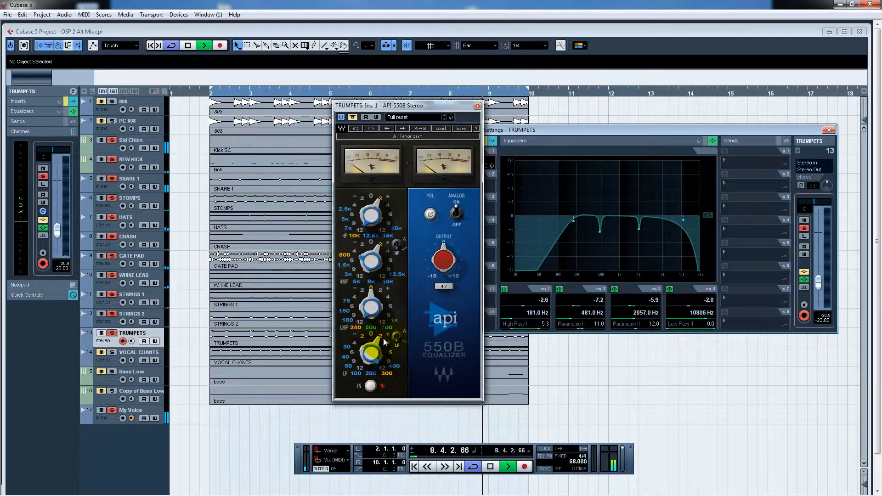
pyautogui.click(371, 211)
pyautogui.click(356, 111)
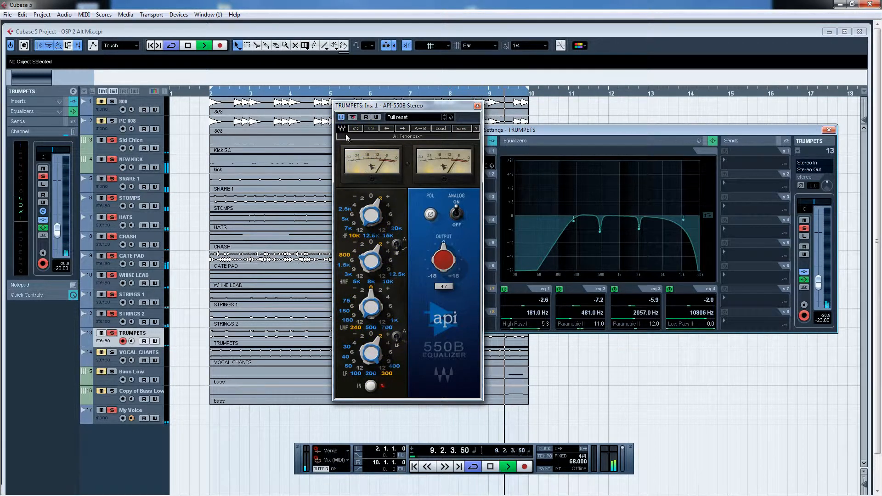
pyautogui.click(461, 218)
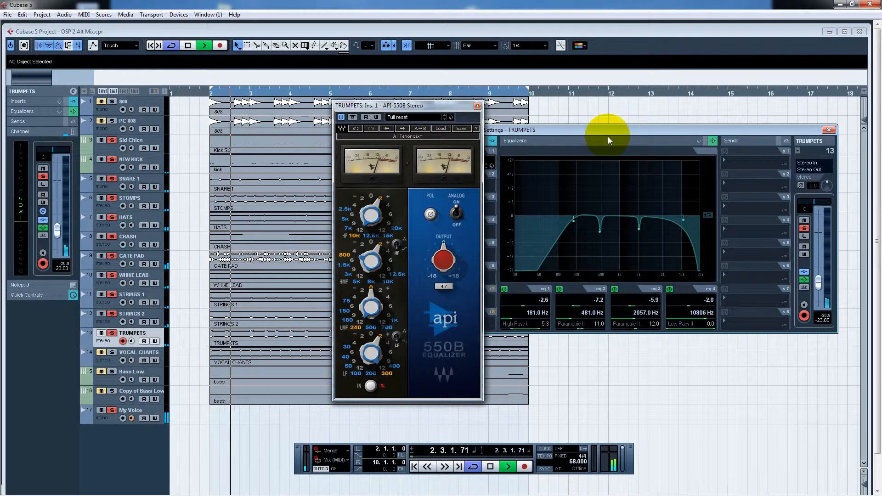
# - Show the Mixer without the equalizer window and turn off solo on the channels from Sid Chicn through WHINE LEAD
pyautogui.press('F3')
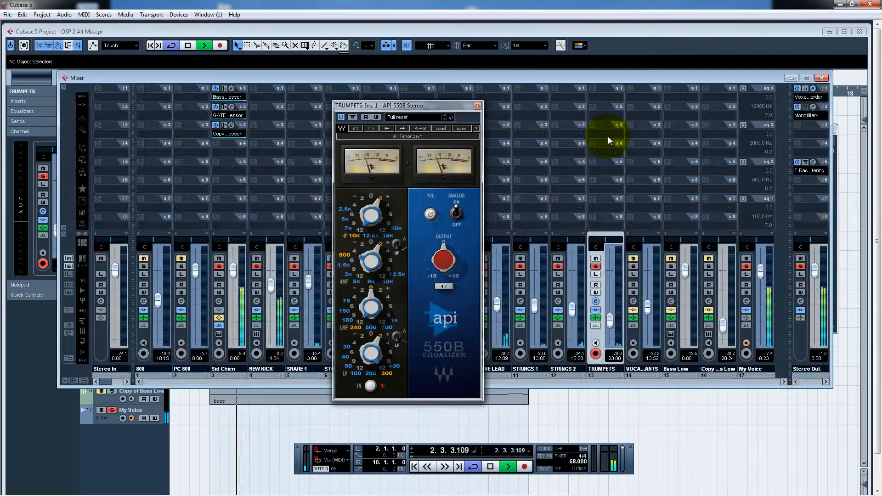
pyautogui.click(477, 106)
pyautogui.click(219, 258)
pyautogui.click(257, 259)
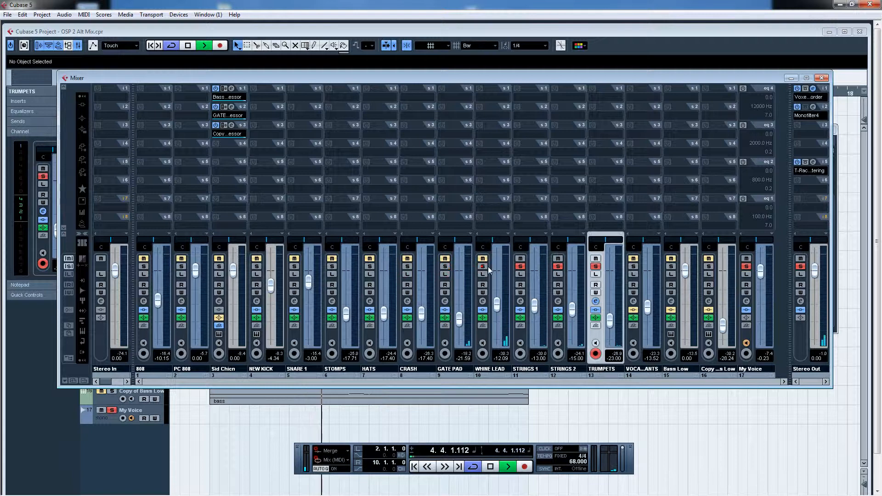
# - Compare STRINGS 1, STRINGS 2 and TRUMPETS with their inserts bypassed and enabled, leaving the inserts enabled
pyautogui.click(535, 340)
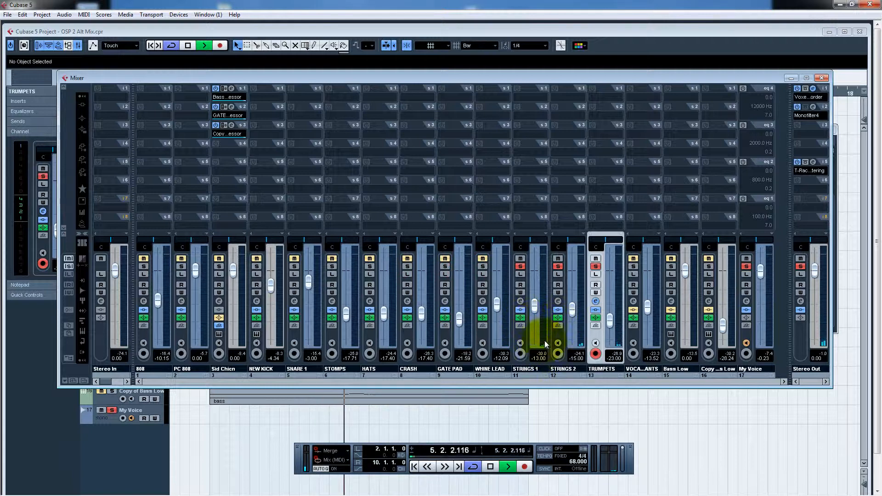
pyautogui.click(520, 310)
pyautogui.click(557, 309)
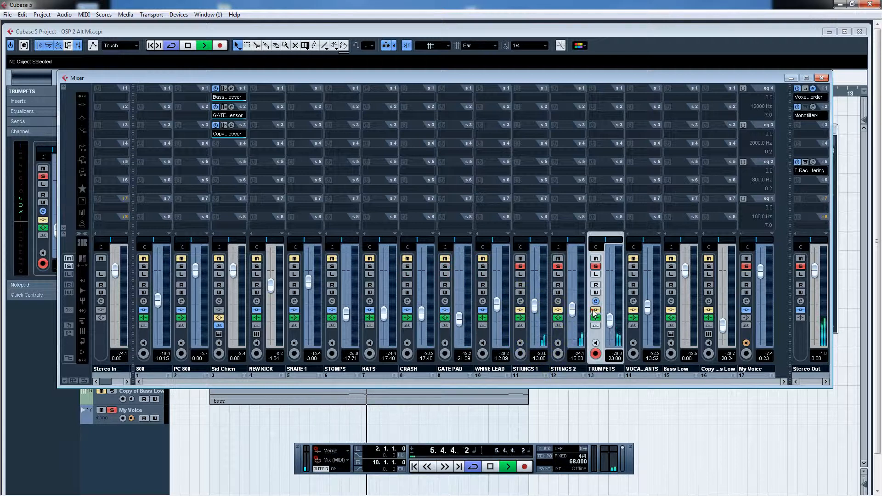
pyautogui.click(573, 310)
pyautogui.click(522, 312)
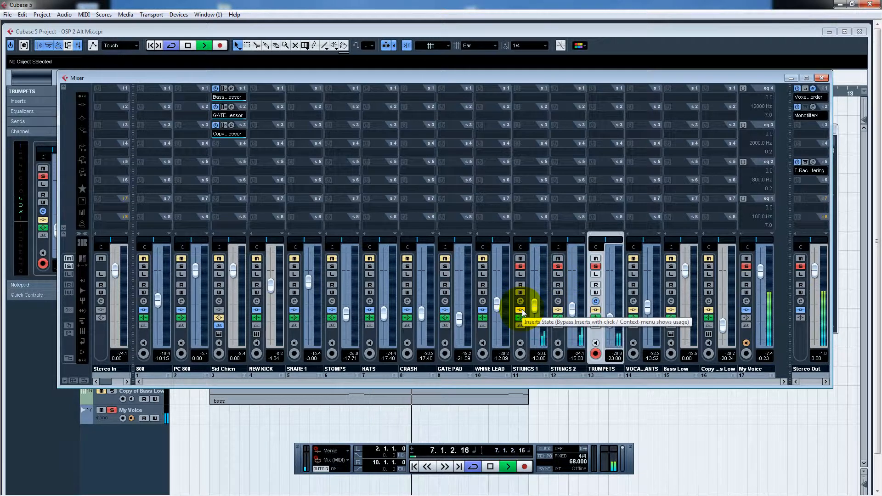
pyautogui.click(519, 310)
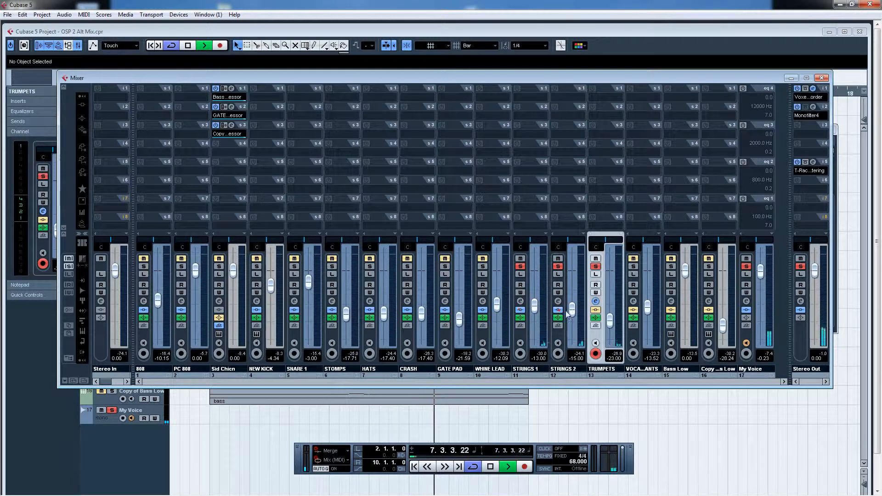
pyautogui.click(595, 310)
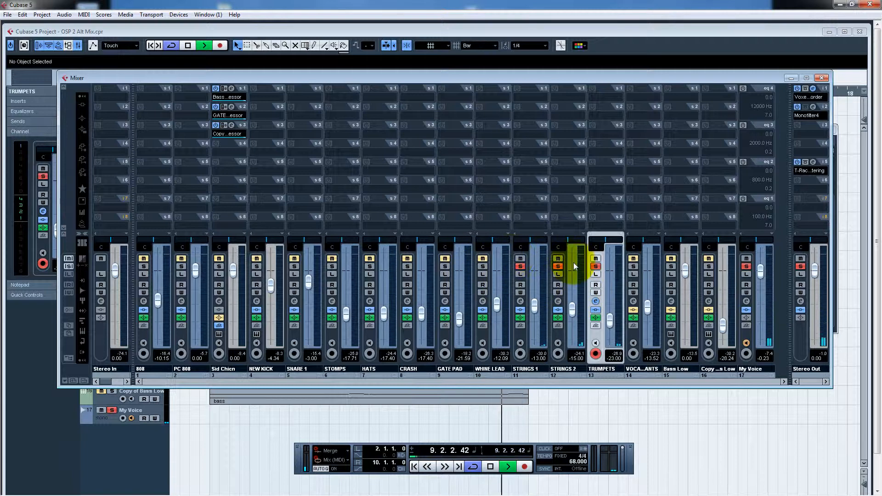
# - Solo VOCAL CHANTS, raise its fader to -0.78 dB, and open its channel settings
pyautogui.click(633, 266)
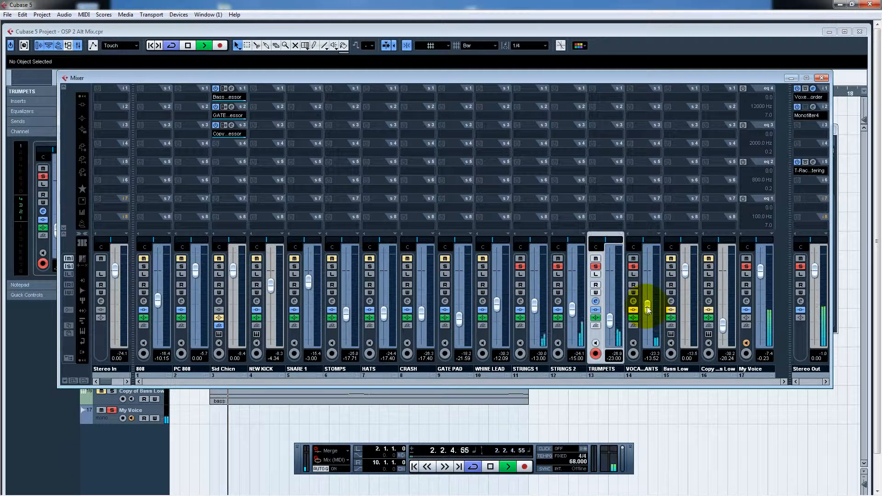
pyautogui.moveTo(650, 307); pyautogui.dragTo(647, 274)
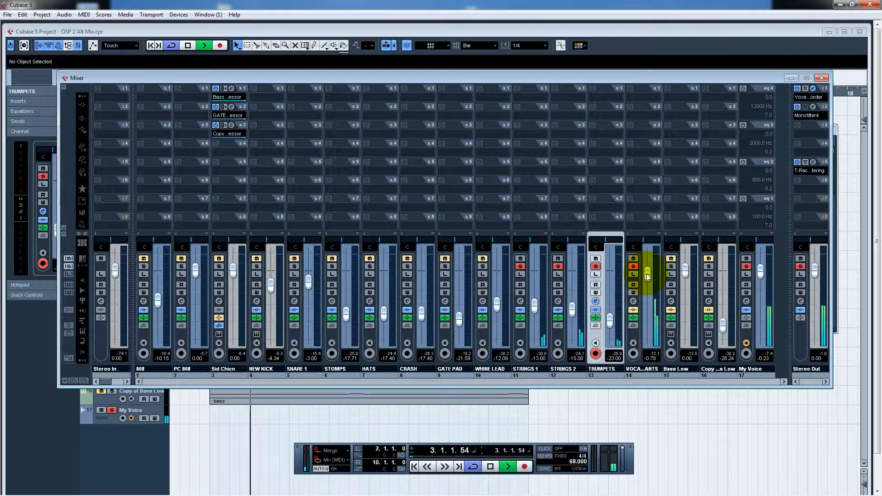
pyautogui.click(633, 302)
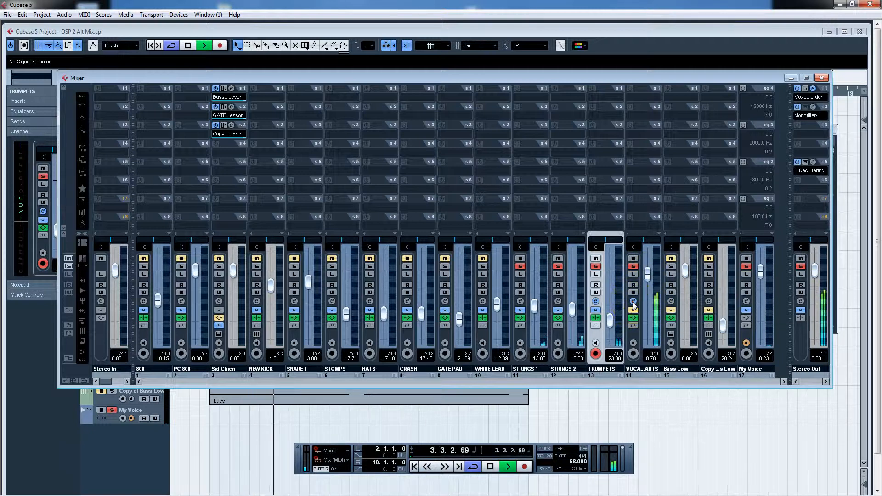
pyautogui.click(633, 302)
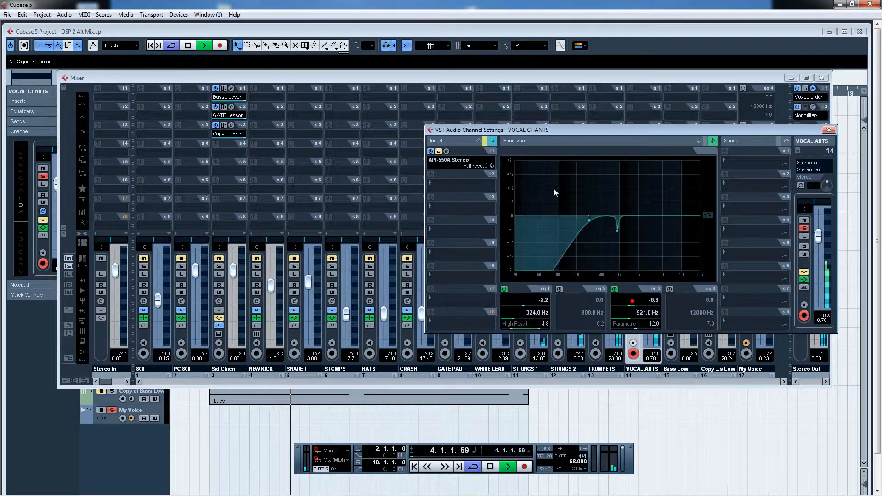
# - Take the API-550A insert on VOCAL CHANTS out of bypass and lower the channel's fader to -13.03 dB
pyautogui.click(581, 138)
pyautogui.moveTo(551, 131); pyautogui.dragTo(357, 105)
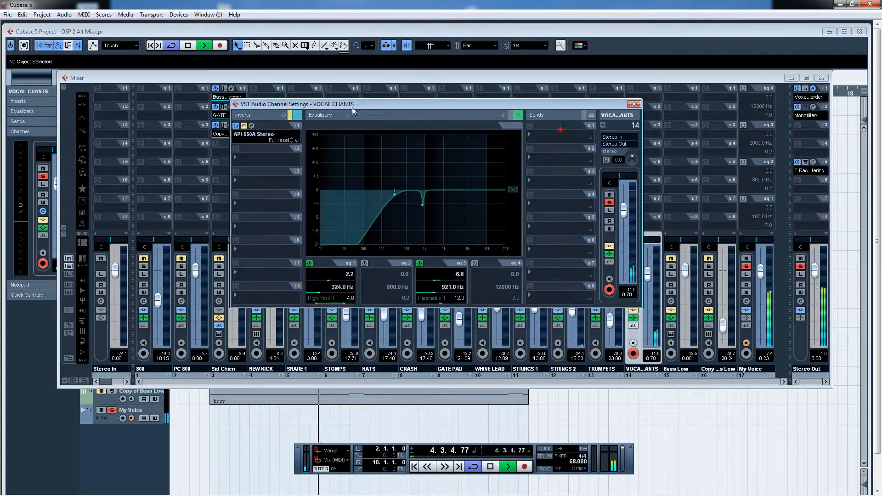
pyautogui.click(252, 126)
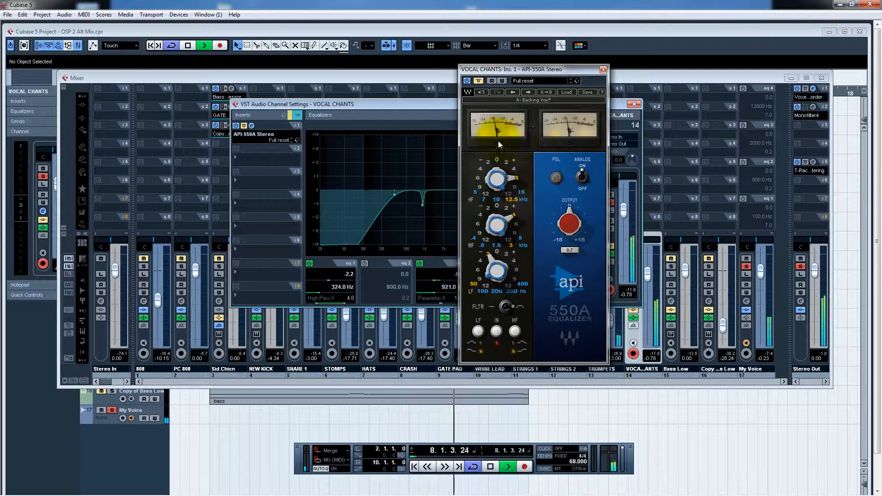
pyautogui.click(479, 82)
pyautogui.click(479, 81)
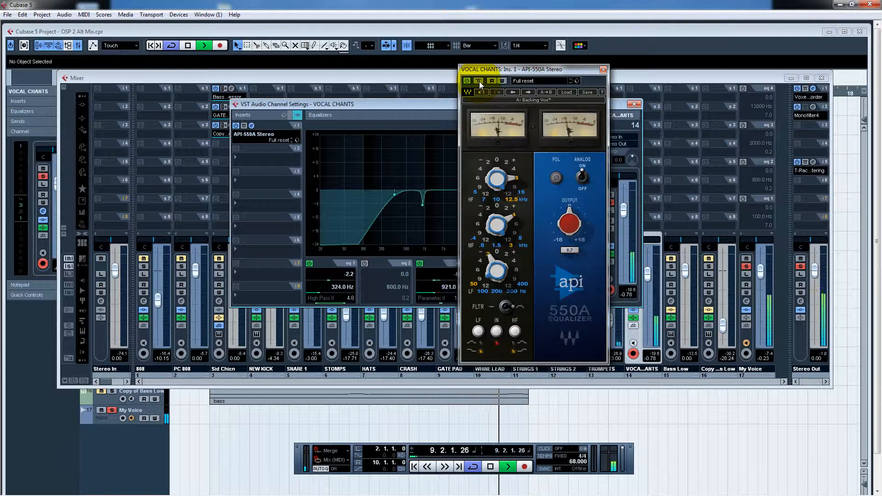
pyautogui.click(604, 69)
pyautogui.moveTo(624, 210); pyautogui.dragTo(625, 243)
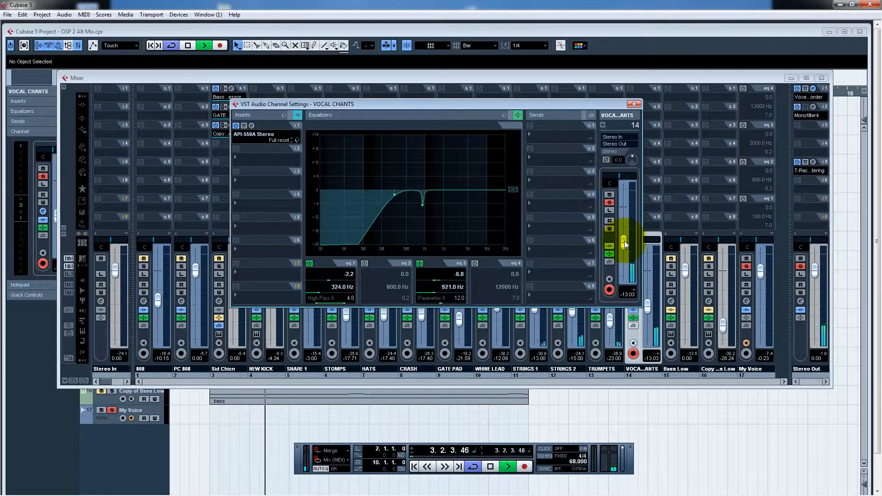
pyautogui.click(634, 104)
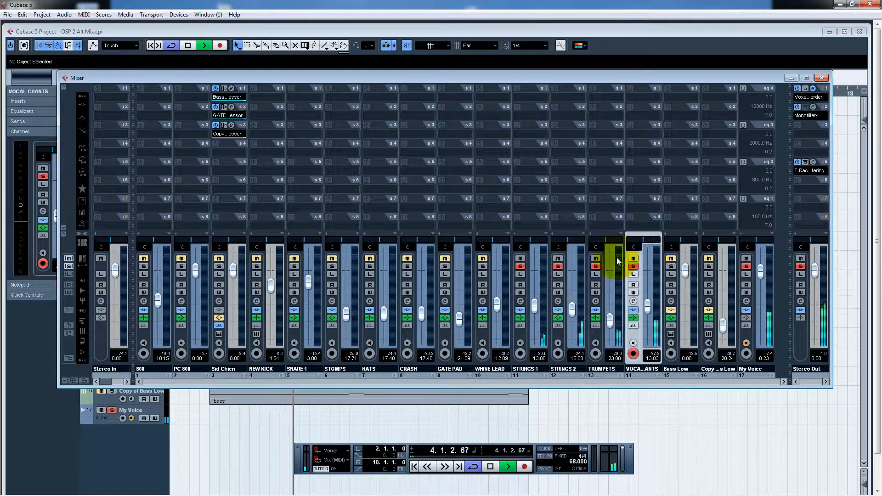
# - Solo the channels from WHINE LEAD back through Sid Chicn and raise the VOCAL CHANTS fader to -9.95 dB
pyautogui.click(483, 267)
pyautogui.click(445, 267)
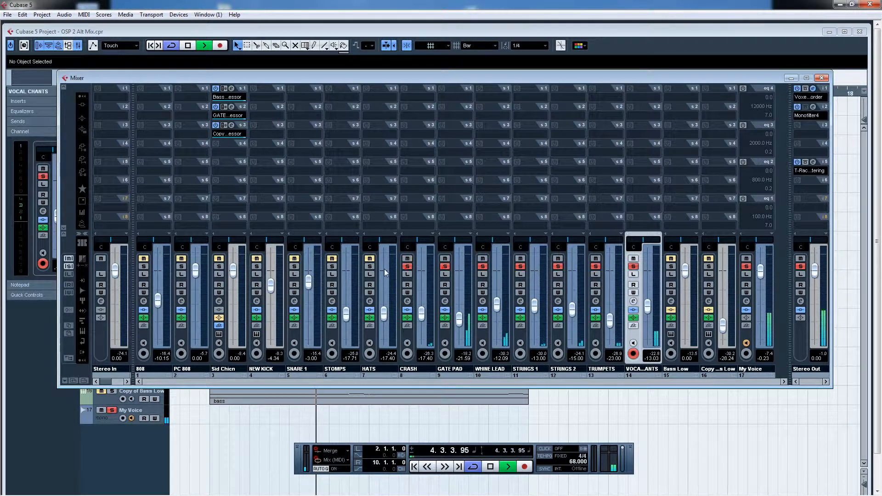
pyautogui.click(369, 267)
pyautogui.click(332, 266)
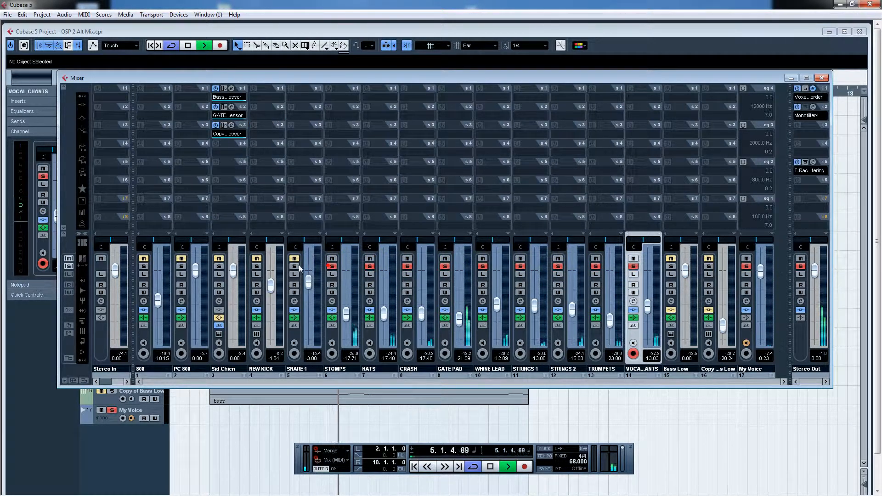
pyautogui.click(219, 266)
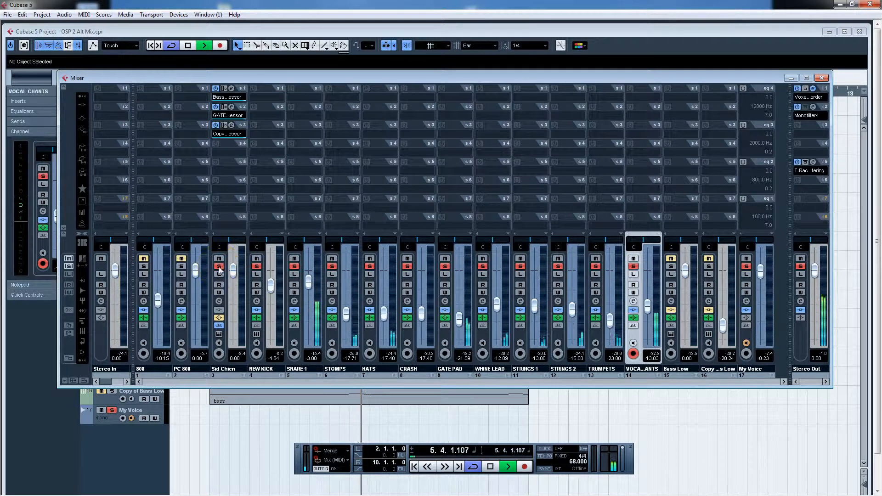
pyautogui.moveTo(646, 310); pyautogui.dragTo(646, 301)
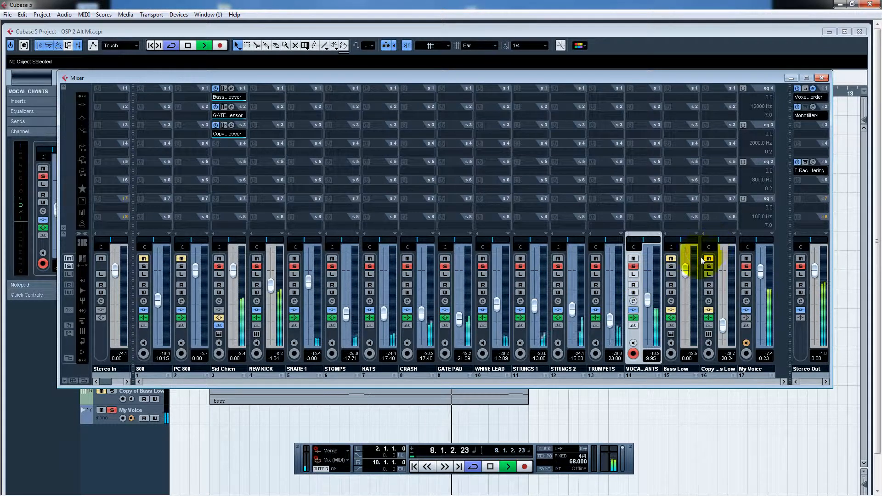
# - Solo Bass Low from its channel settings and take its Compressor insert out of bypass
pyautogui.click(671, 300)
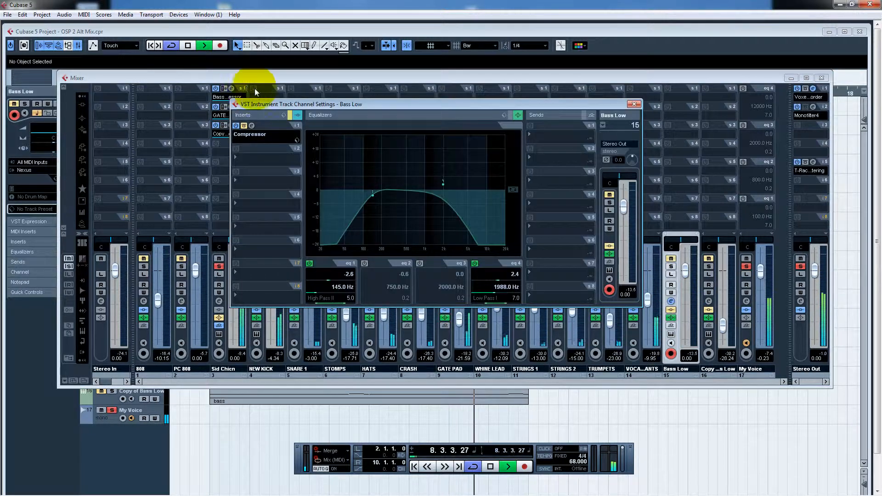
pyautogui.click(610, 202)
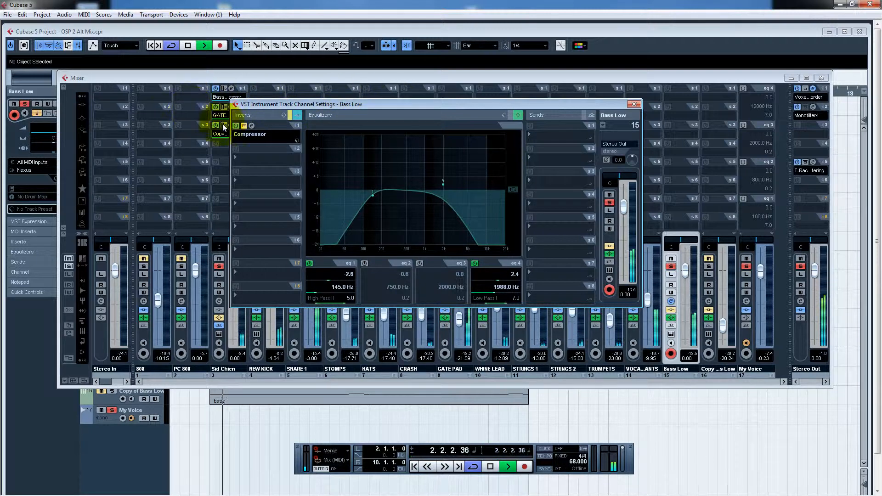
pyautogui.click(252, 125)
pyautogui.moveTo(500, 247); pyautogui.dragTo(417, 127)
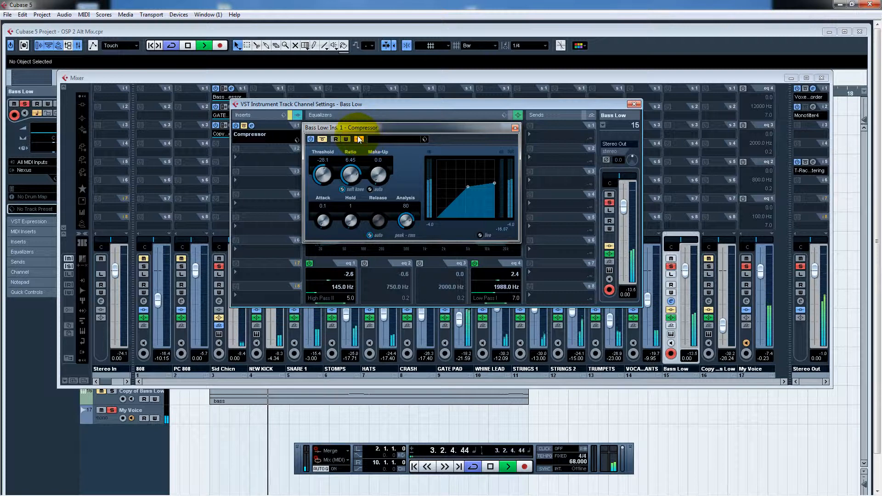
pyautogui.click(323, 140)
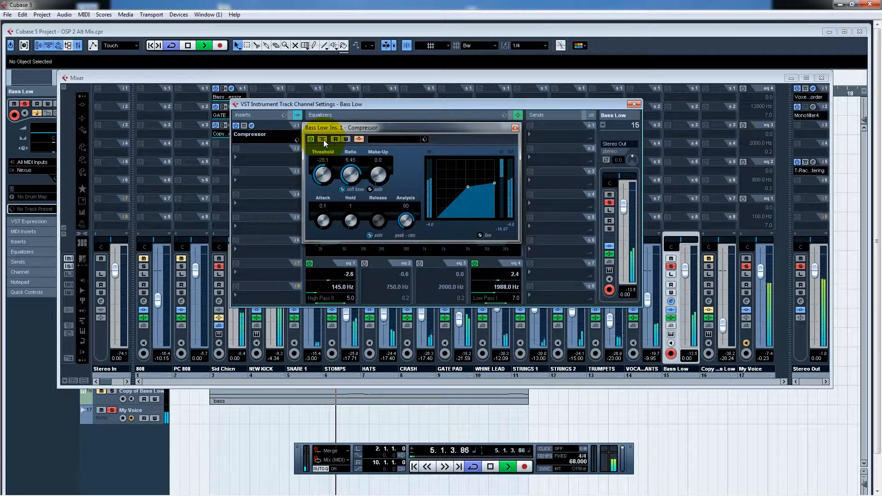
pyautogui.click(515, 128)
# - Switch the channel settings to Copy of Bass Low, solo it, and take its CLA Bass Stereo insert out of bypass
pyautogui.click(603, 125)
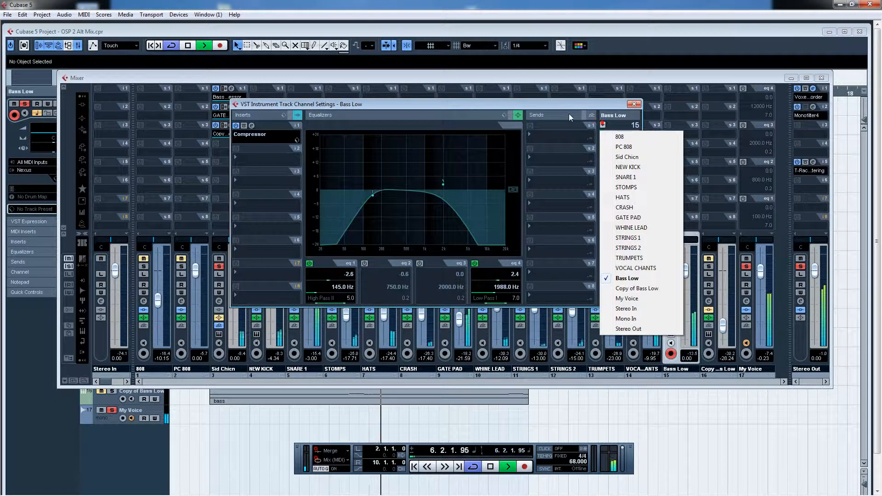
pyautogui.click(638, 290)
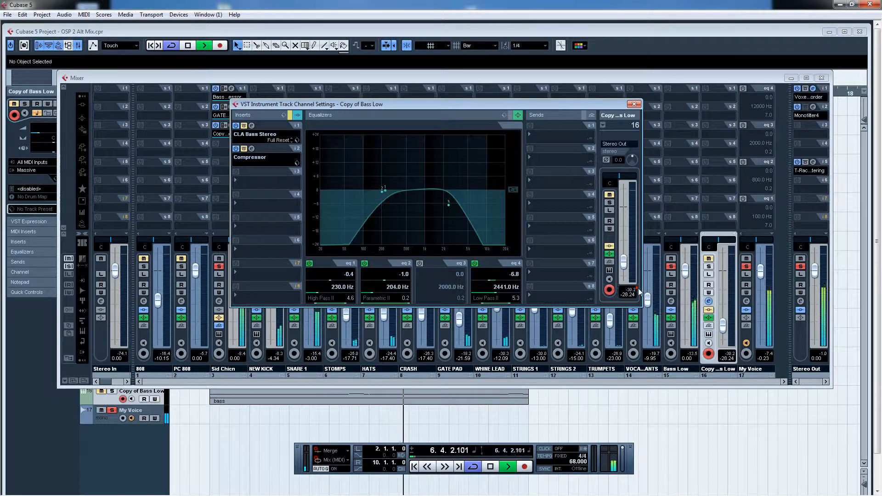
pyautogui.moveTo(404, 106); pyautogui.dragTo(437, 80)
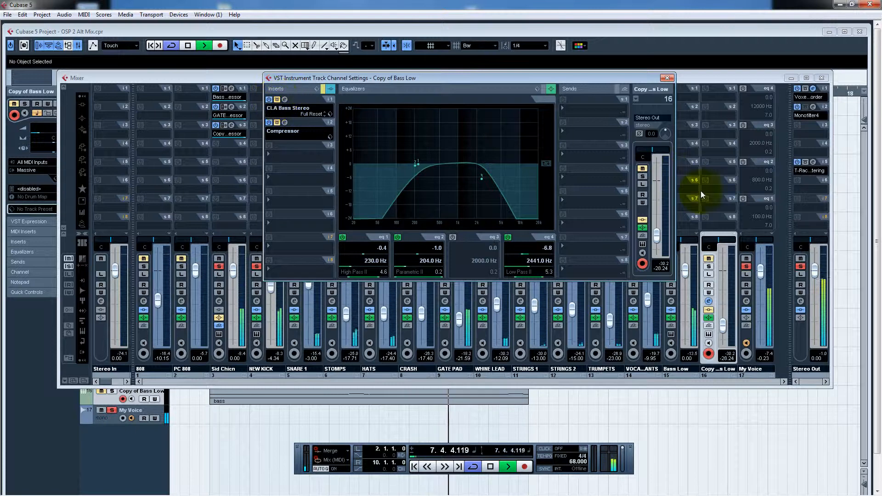
pyautogui.click(642, 176)
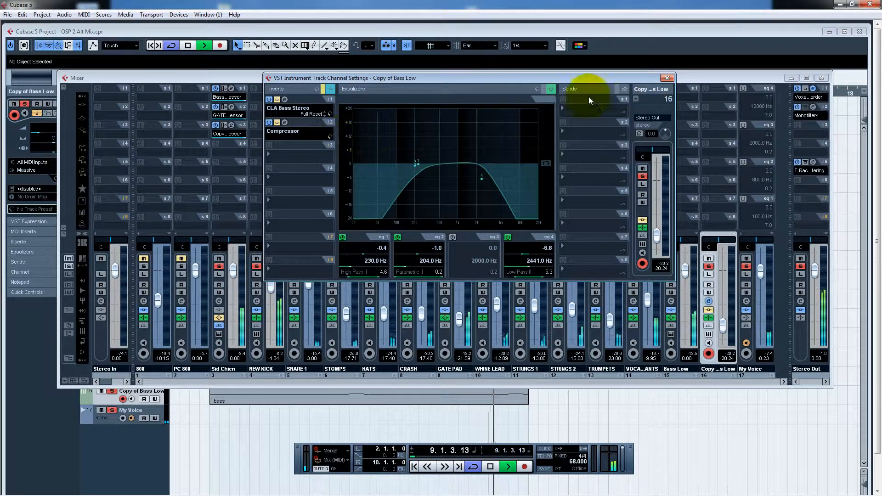
pyautogui.click(281, 99)
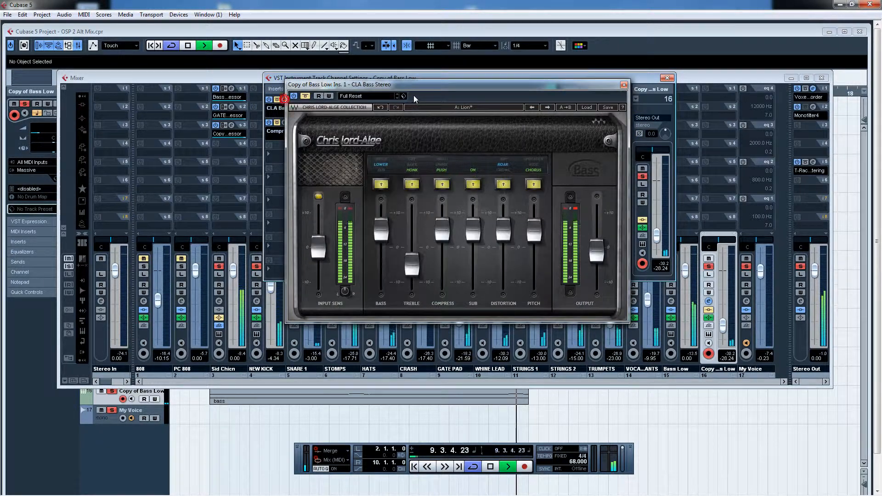
pyautogui.moveTo(394, 87); pyautogui.dragTo(325, 87)
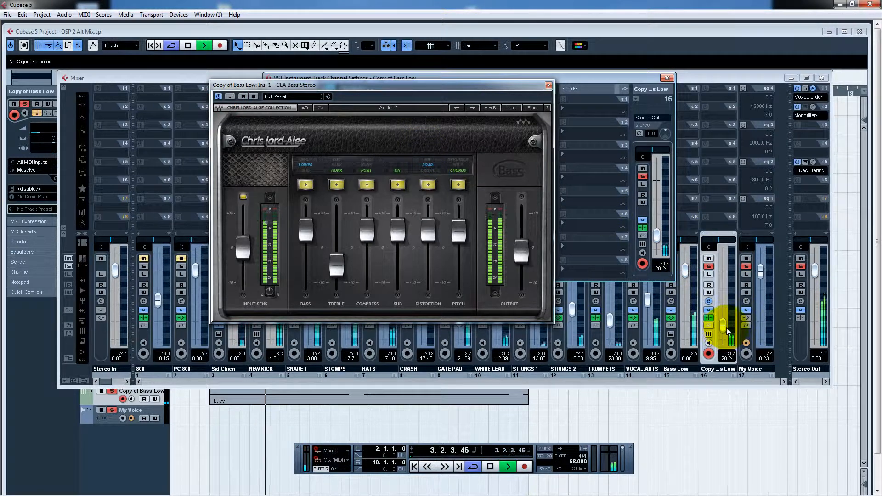
# - Balance the Copy of Bass Low fader at -22.40 dB and close its plug-in and channel settings windows
pyautogui.moveTo(725, 330); pyautogui.dragTo(727, 313)
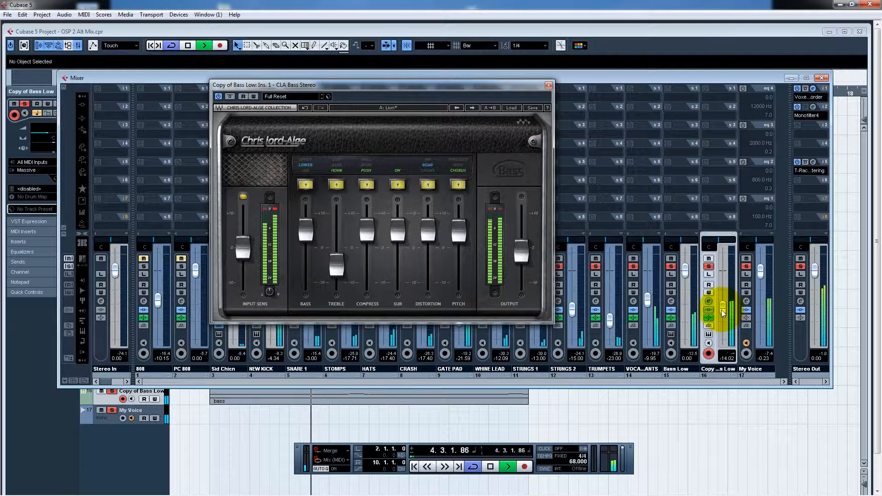
pyautogui.moveTo(723, 314); pyautogui.dragTo(723, 318)
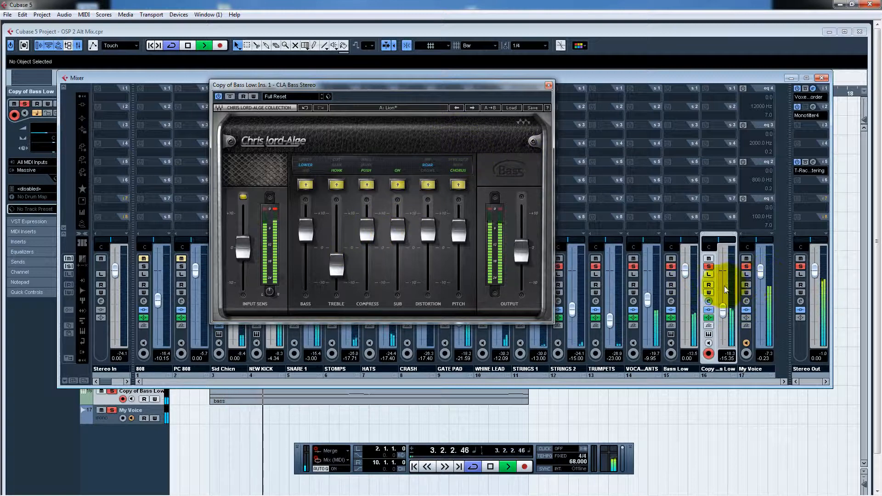
pyautogui.moveTo(723, 309)
pyautogui.mouseDown()
pyautogui.moveTo(726, 336)
pyautogui.moveTo(724, 323)
pyautogui.mouseUp()
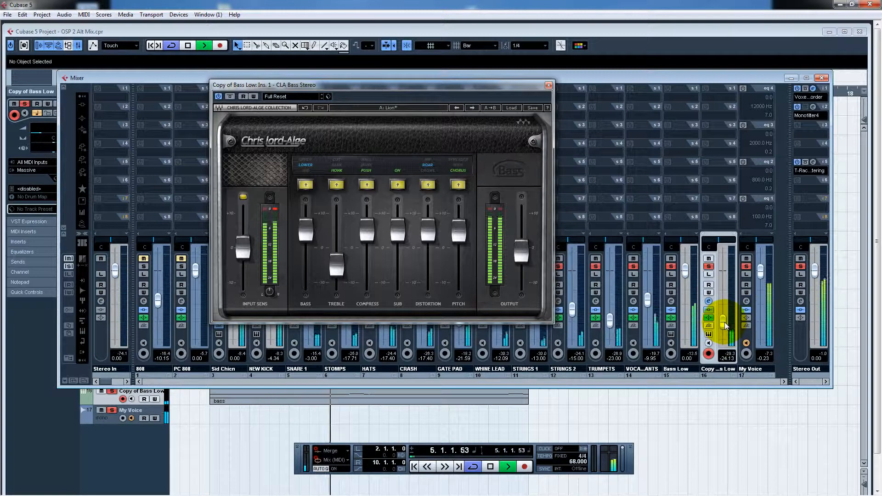
pyautogui.moveTo(725, 323); pyautogui.dragTo(725, 323)
pyautogui.click(548, 85)
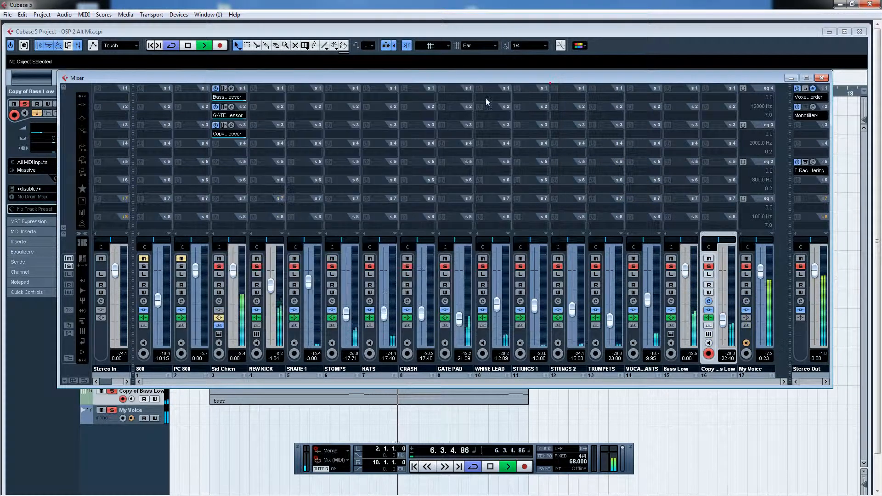
# - Solo the 808 and PC 808 channels so they play along with the rest of the mix
pyautogui.click(143, 258)
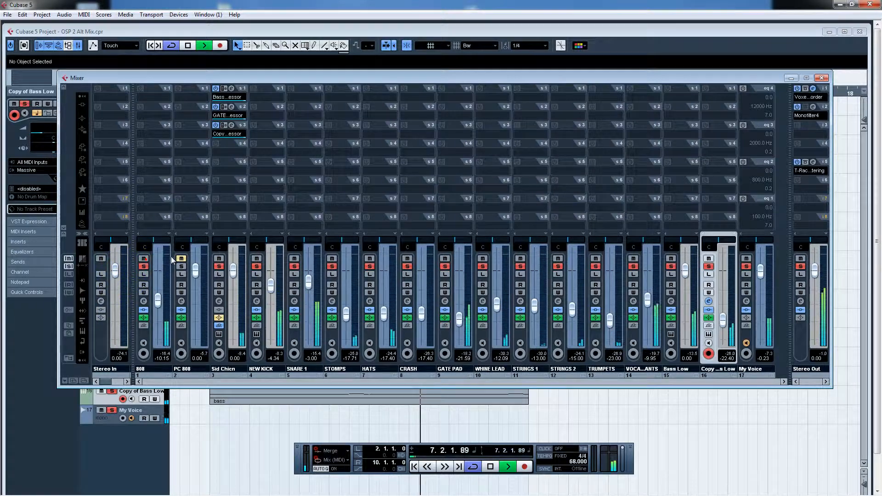
pyautogui.click(181, 259)
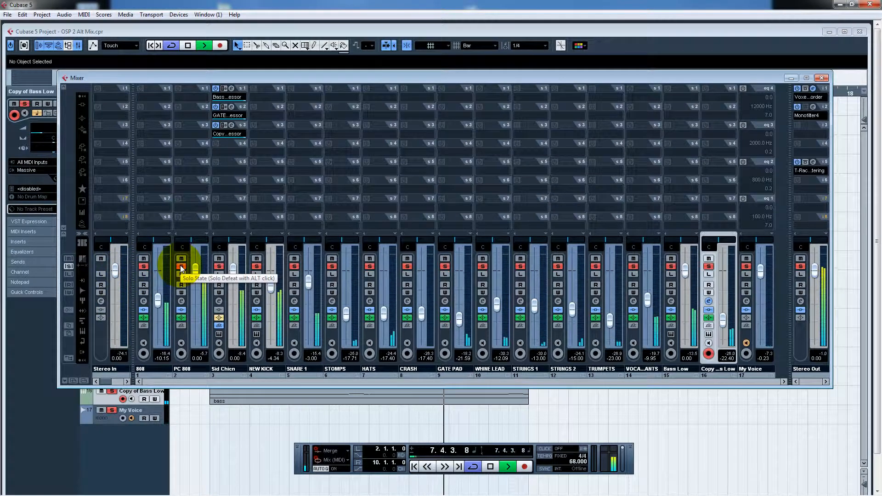
pyautogui.click(678, 269)
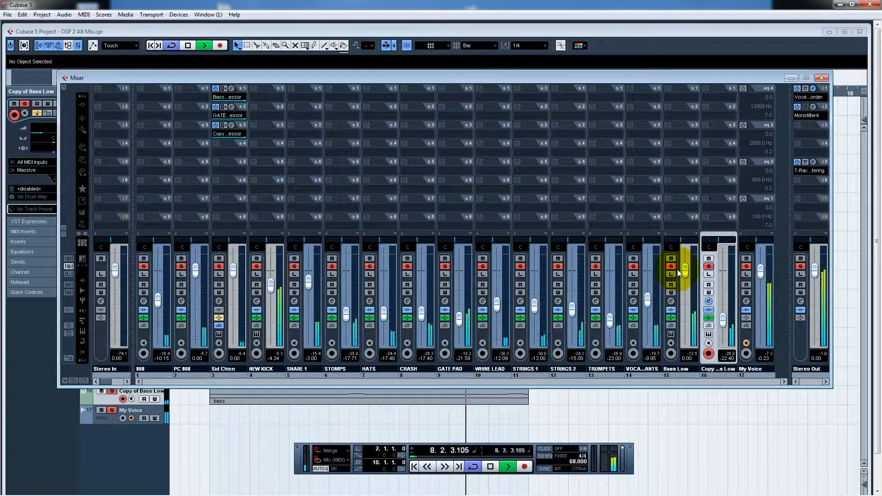
pyautogui.click(648, 301)
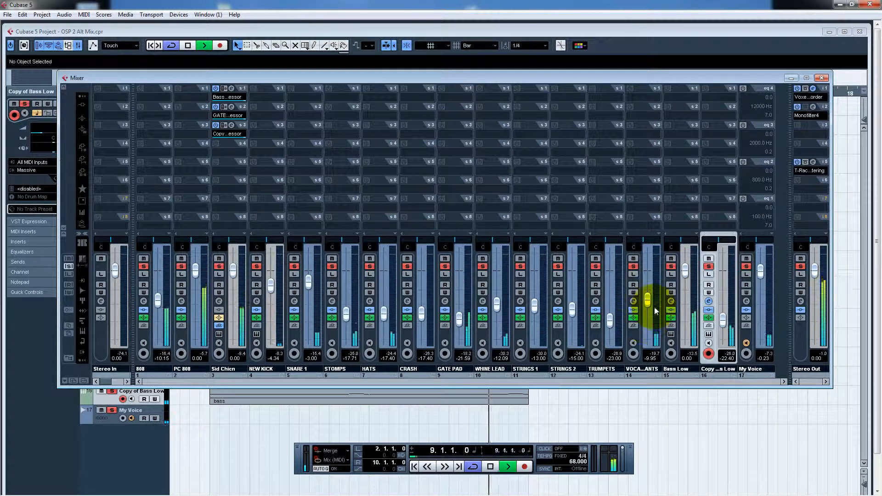